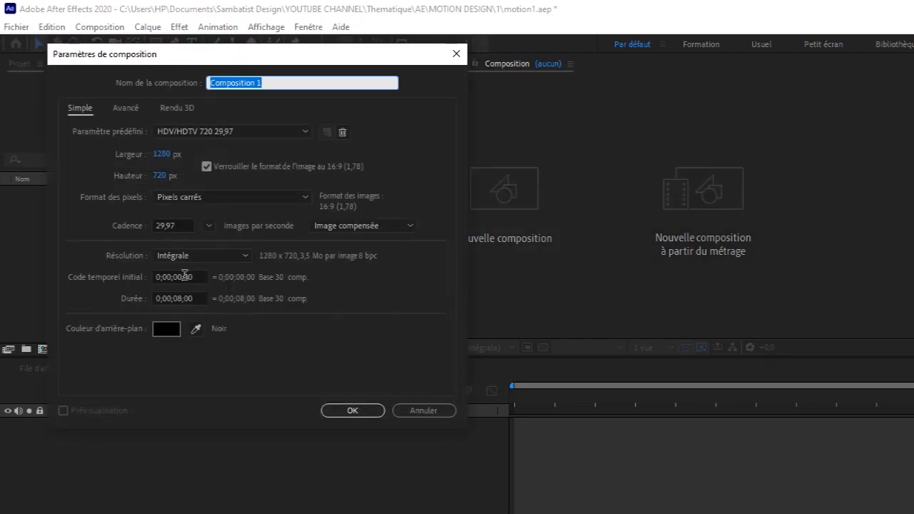
# Create the composition with the name motion design.
pyautogui.write('mor')
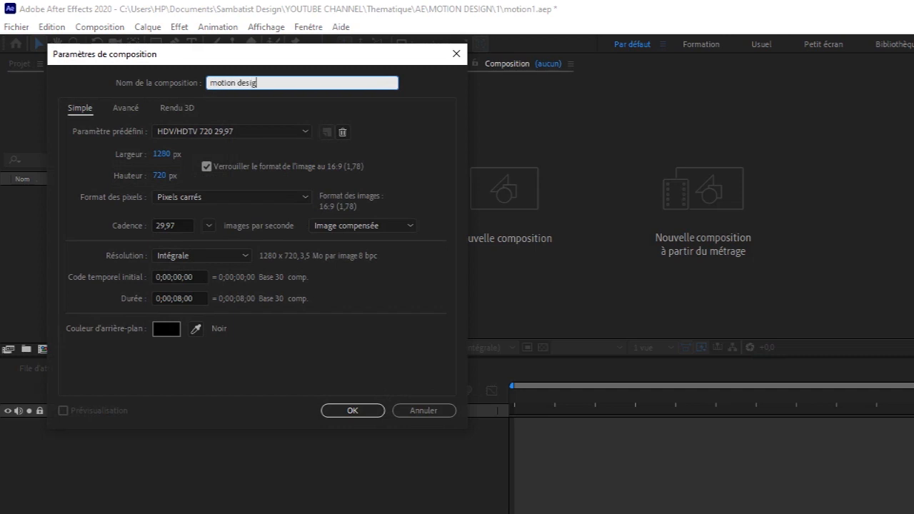
pyautogui.click(351, 411)
# Add a text layer reading SAMBATIST DESIGN in the upper middle of the composition.
pyautogui.click(191, 43)
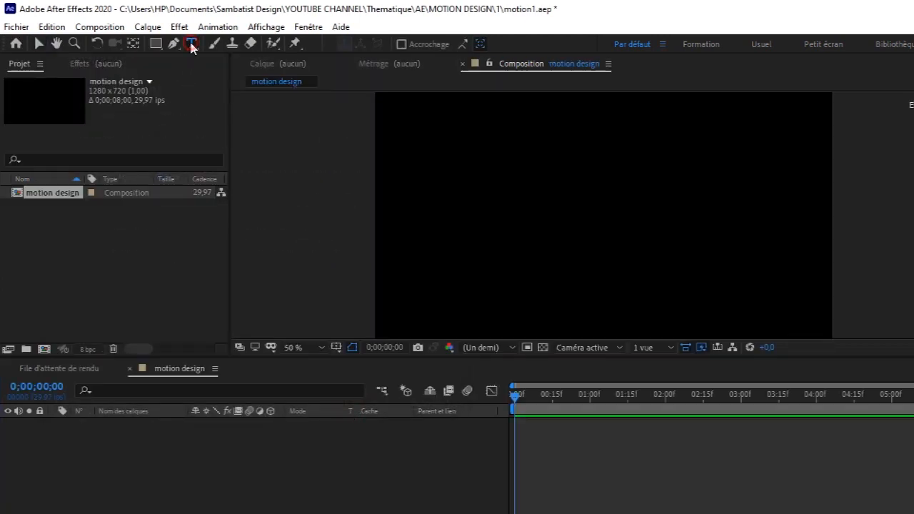
pyautogui.click(501, 185)
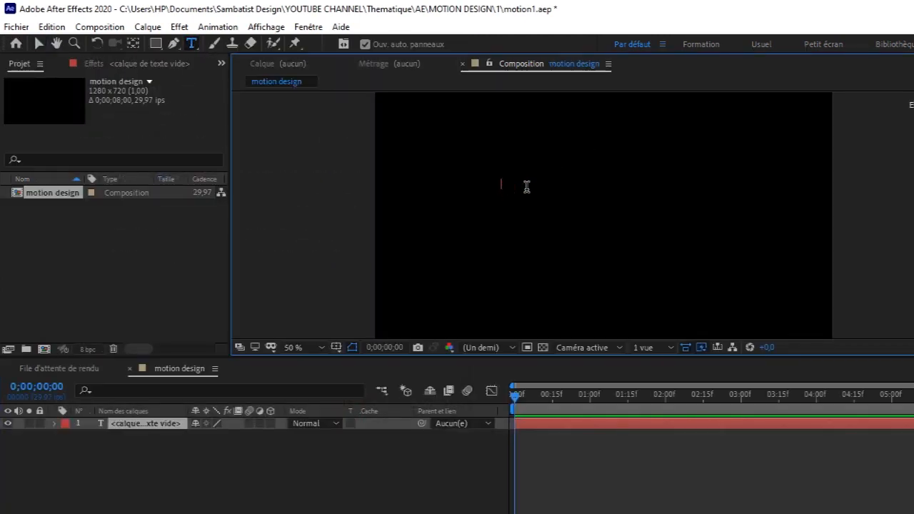
pyautogui.write('SAMBAT')
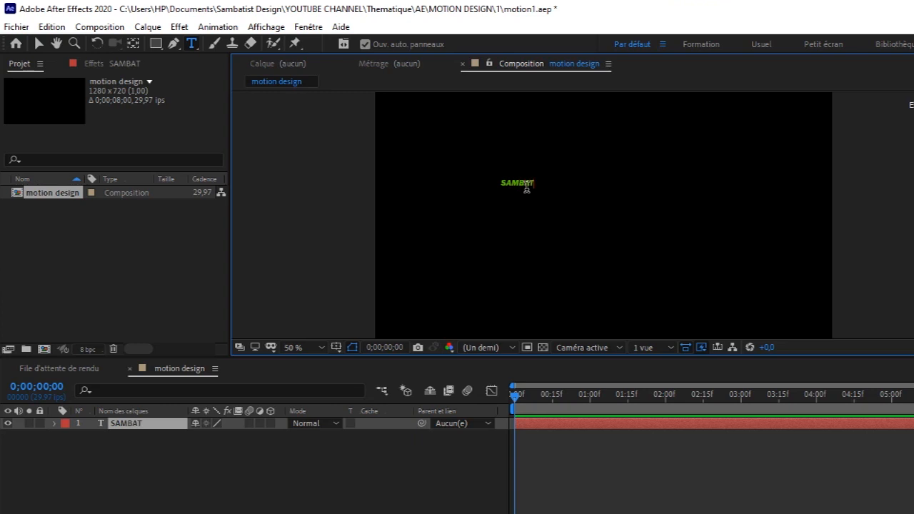
pyautogui.write('TIST DESIGN')
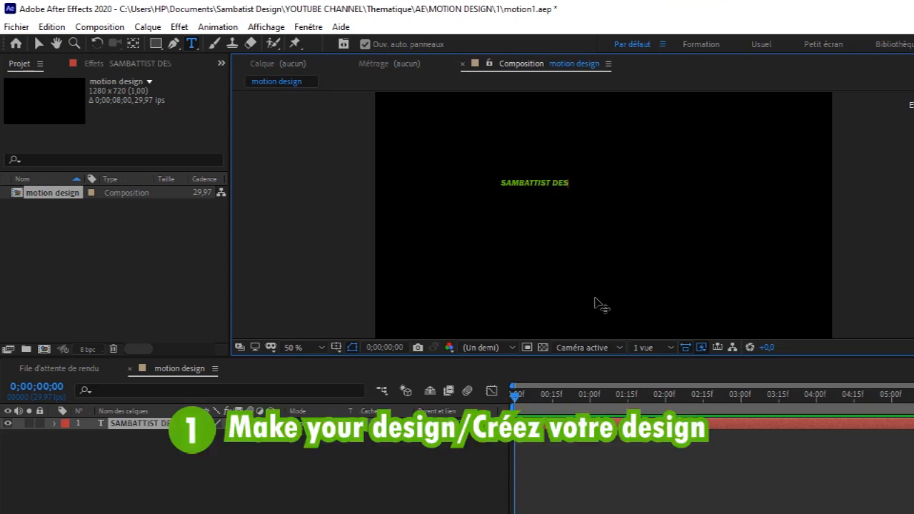
# Scale up the SAMBATIST DESIGN text and centre it in the composition with the safe-area guides shown.
pyautogui.click(39, 44)
pyautogui.press('s')
pyautogui.moveTo(221, 437); pyautogui.dragTo(357, 436)
pyautogui.click(285, 475)
pyautogui.click(336, 348)
# Duplicate the title text layer below the original and change the copy's text to DRAW YOUR WORLD.
pyautogui.click(191, 44)
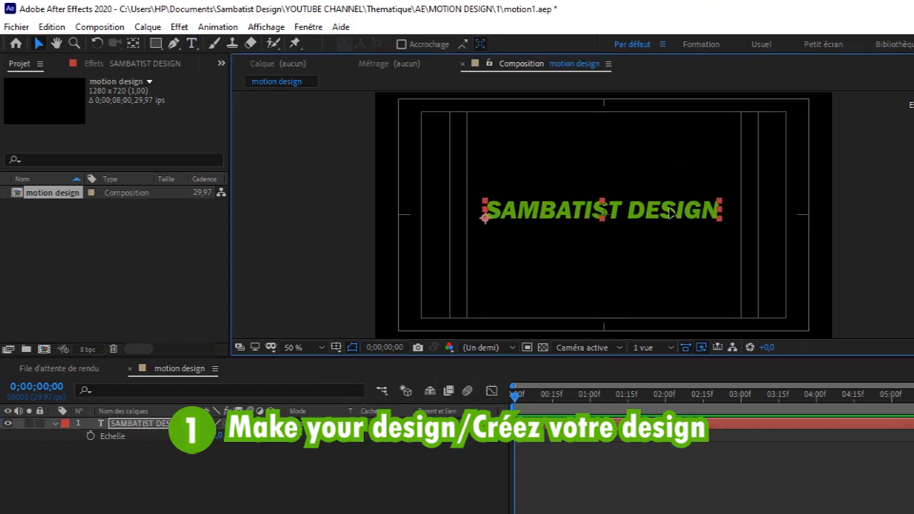
pyautogui.hotkey('ctrl', 'd')
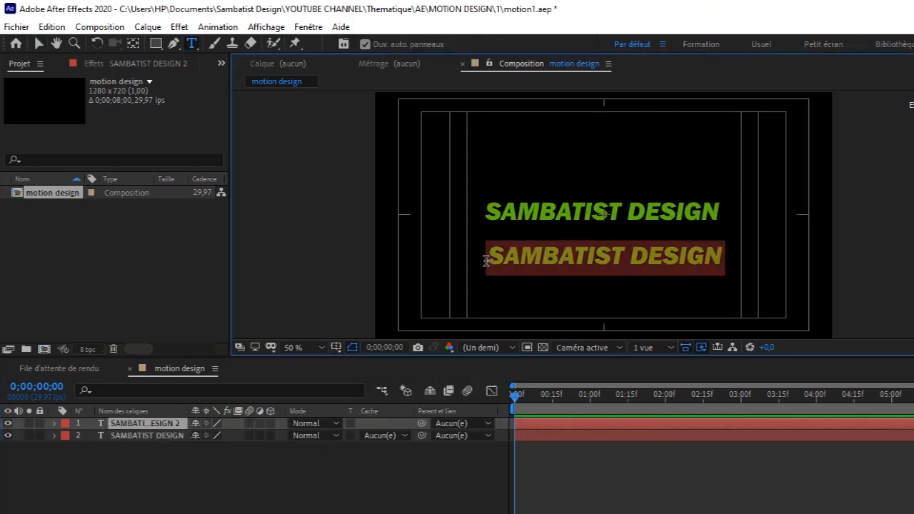
pyautogui.write('DRAW YOUR WORLD')
# Scale down the DRAW YOUR WORLD text and place it directly beneath the right half of the title.
pyautogui.click(38, 44)
pyautogui.press('s')
pyautogui.moveTo(221, 436)
pyautogui.mouseDown()
pyautogui.moveTo(144, 440)
pyautogui.moveTo(187, 437)
pyautogui.mouseUp()
pyautogui.moveTo(578, 262); pyautogui.dragTo(695, 234)
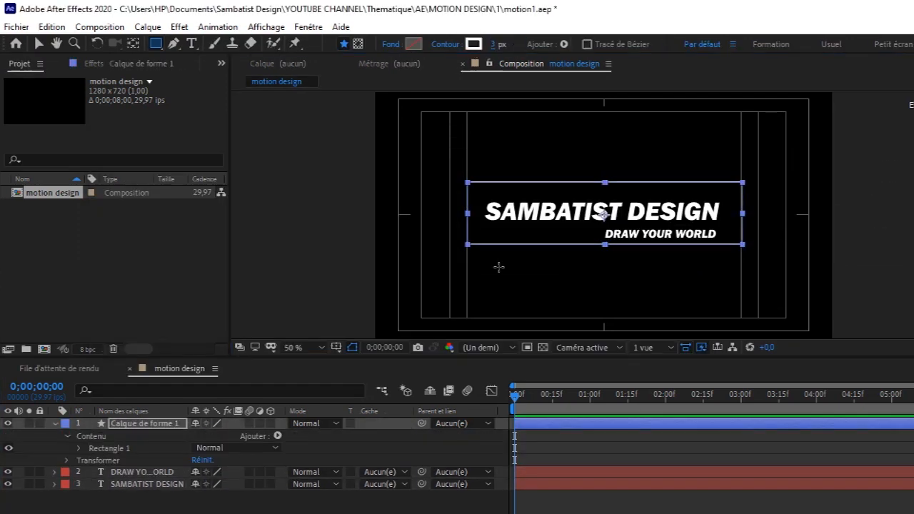
# Hide the safe-area guides and rename the white rectangular frame's shape layer as 1.
pyautogui.click(337, 347)
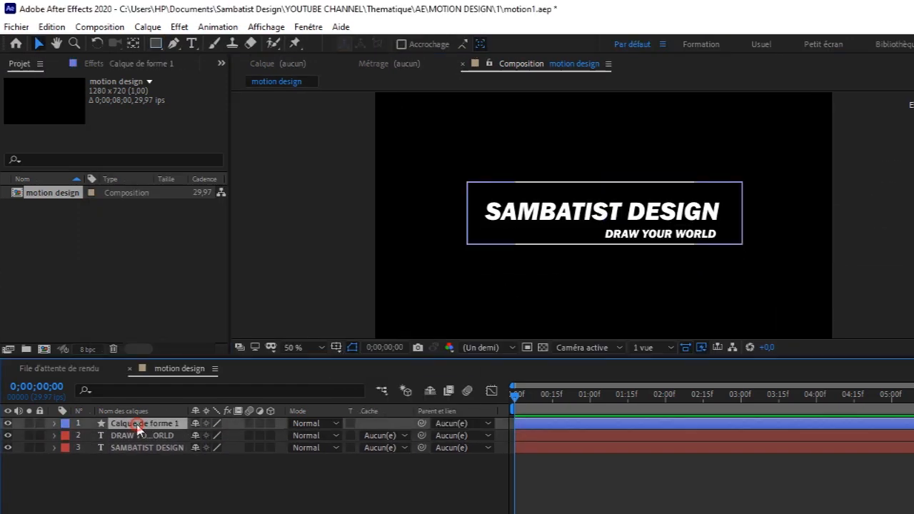
pyautogui.press('Return')
pyautogui.write('1')
pyautogui.press('Return')
# Draw a green filled rectangle over the DRAW YOUR WORLD text and move both text layers above the shape layers.
pyautogui.click(156, 44)
pyautogui.moveTo(600, 224); pyautogui.dragTo(725, 244)
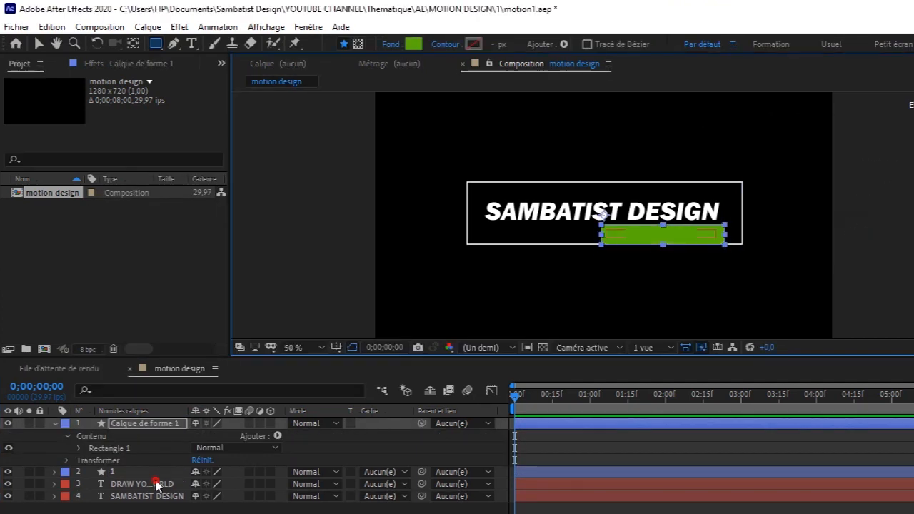
pyautogui.moveTo(143, 483); pyautogui.dragTo(143, 421)
pyautogui.moveTo(147, 496); pyautogui.dragTo(147, 434)
# Reduce the height of the white frame on layer 1 so its lower edge runs behind the green bar.
pyautogui.click(54, 448)
pyautogui.click(112, 460)
pyautogui.press('v')
pyautogui.moveTo(604, 245); pyautogui.dragTo(606, 237)
pyautogui.click(743, 213)
# Rename the green rectangle's shape layer as 2.
pyautogui.click(145, 448)
pyautogui.press('Return')
pyautogui.write('2')
pyautogui.press('Return')
pyautogui.click(173, 43)
pyautogui.click(753, 190)
pyautogui.click(754, 237)
pyautogui.click(723, 237)
pyautogui.click(716, 190)
pyautogui.click(753, 190)
pyautogui.click(39, 43)
# Set the pen shape at the frame's right end to no fill and a white 3 px stroke.
pyautogui.click(513, 43)
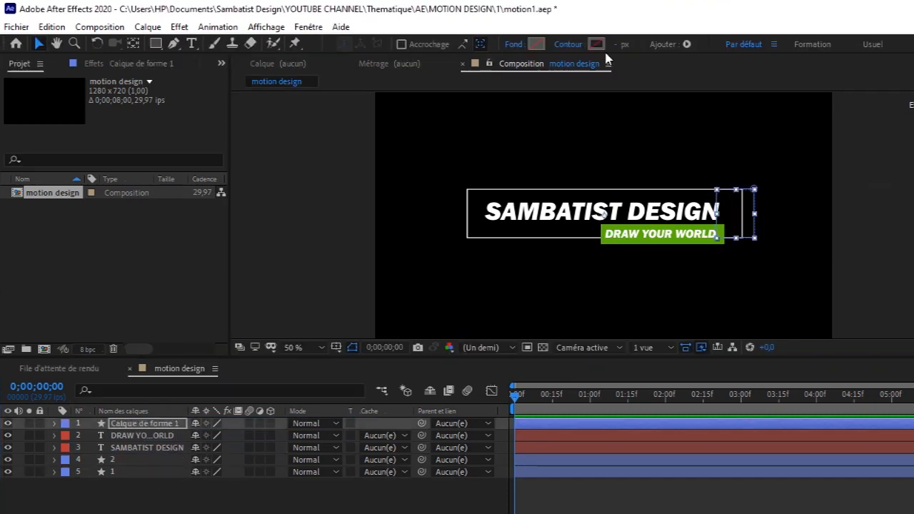
pyautogui.click(597, 44)
pyautogui.click(421, 152)
pyautogui.click(408, 497)
pyautogui.click(733, 190)
pyautogui.click(746, 190)
pyautogui.moveTo(756, 200); pyautogui.dragTo(752, 138)
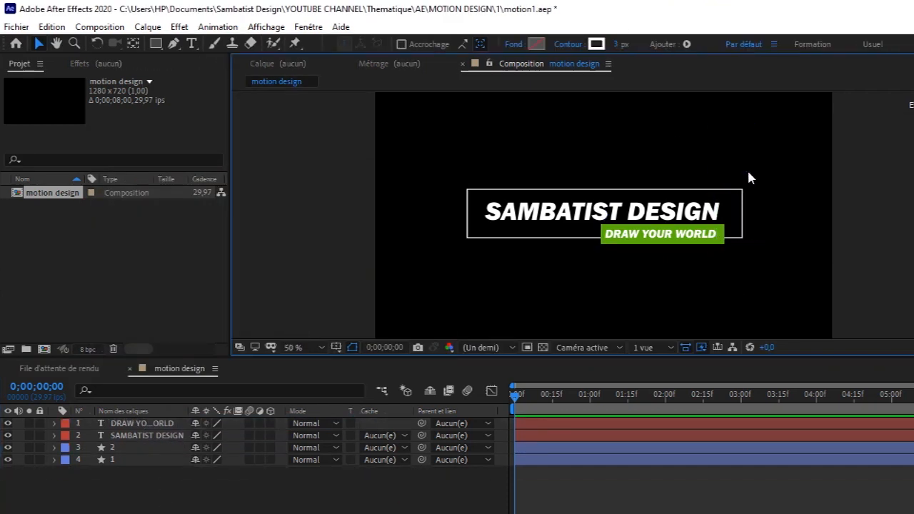
pyautogui.press('Delete')
# Draw an open three-sided pen path tracing the right end of the white frame.
pyautogui.click(174, 43)
pyautogui.click(713, 190)
pyautogui.click(742, 190)
pyautogui.click(742, 238)
pyautogui.click(712, 238)
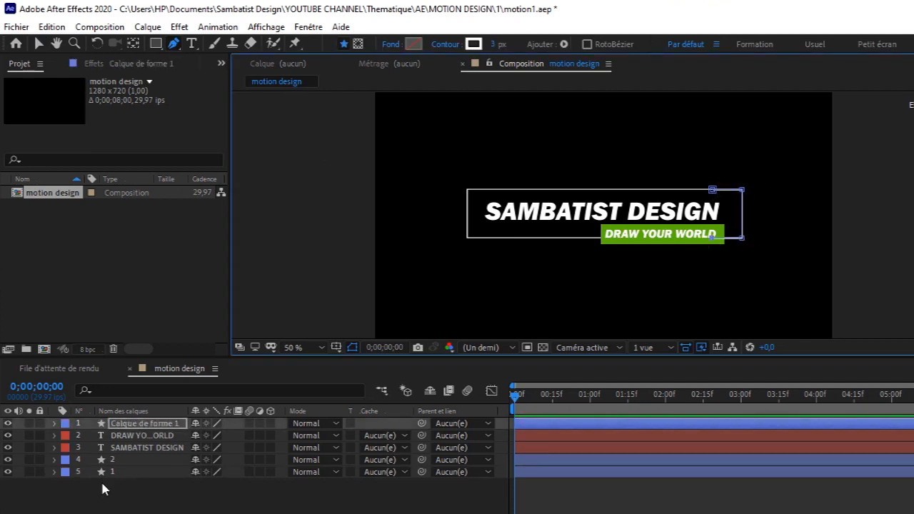
# Rename the new bracket path's layer as 3 and move it between layers 2 and 1.
pyautogui.click(147, 424)
pyautogui.press('Return')
pyautogui.write('3')
pyautogui.press('Return')
pyautogui.click(176, 495)
pyautogui.moveTo(172, 424)
pyautogui.mouseDown()
pyautogui.moveTo(173, 453)
pyautogui.moveTo(147, 467)
pyautogui.mouseUp()
pyautogui.click(153, 484)
# Thicken the white stroke of the bracket on layer 3 and fit the composition in the view.
pyautogui.click(143, 460)
pyautogui.click(243, 494)
pyautogui.moveTo(492, 44); pyautogui.dragTo(496, 45)
pyautogui.click(320, 348)
pyautogui.click(305, 244)
pyautogui.click(499, 44)
pyautogui.click(147, 460)
pyautogui.press('v')
pyautogui.click(162, 460)
pyautogui.click(461, 496)
pyautogui.click(321, 348)
pyautogui.click(308, 110)
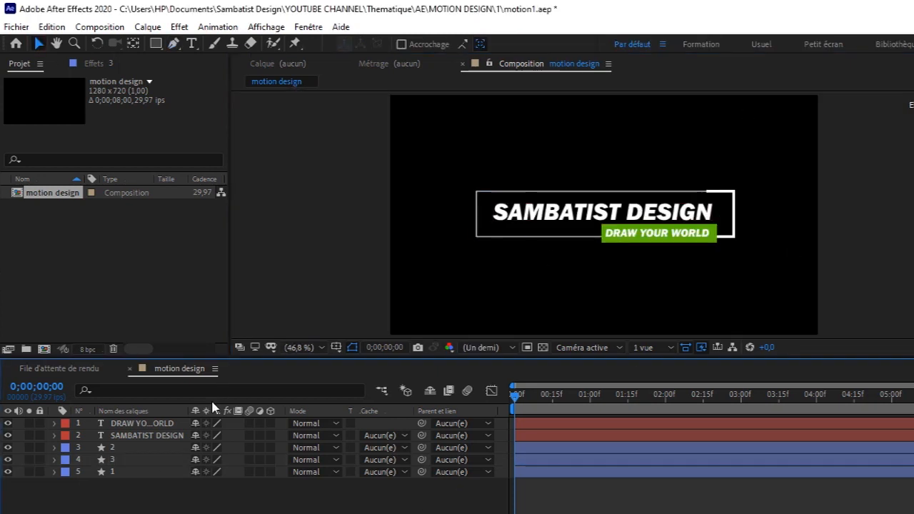
# Hide both text layers and shape layers 2 and 3, leaving only layer 1 displayed.
pyautogui.click(184, 436)
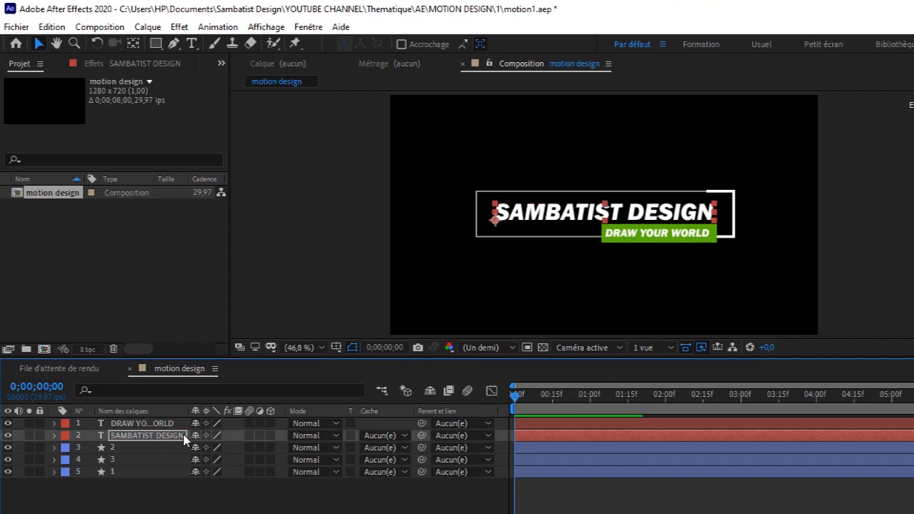
pyautogui.click(5, 447)
pyautogui.click(5, 435)
pyautogui.click(5, 422)
pyautogui.click(5, 459)
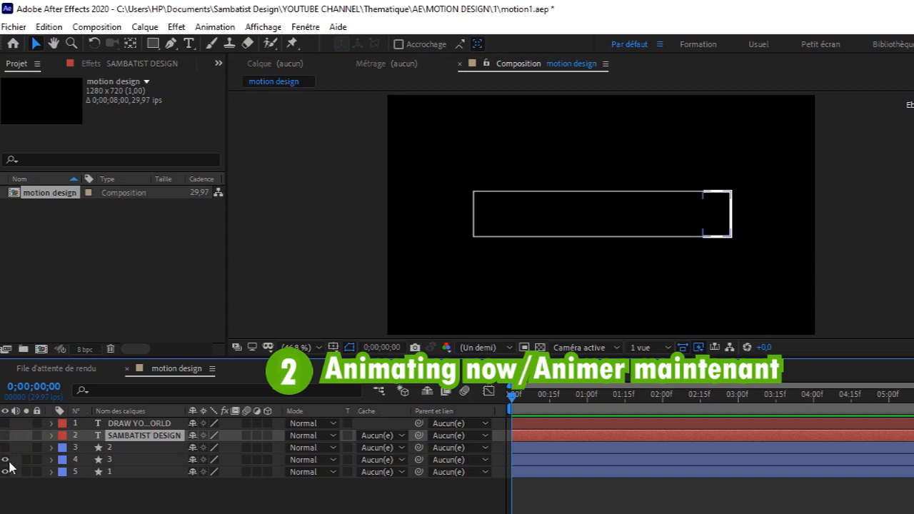
# Add a Trim Paths operator (Réduire les tracés) to layer 1 and expand its properties.
pyautogui.click(137, 471)
pyautogui.click(51, 472)
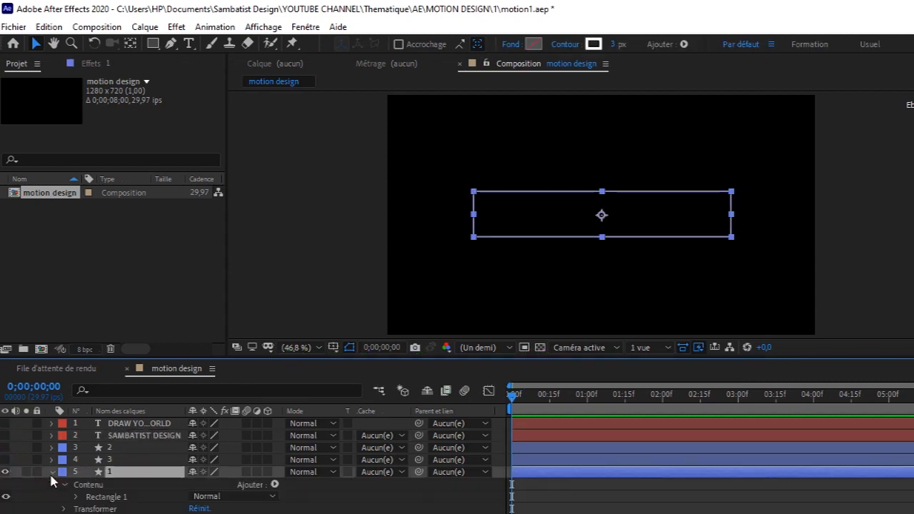
pyautogui.click(275, 485)
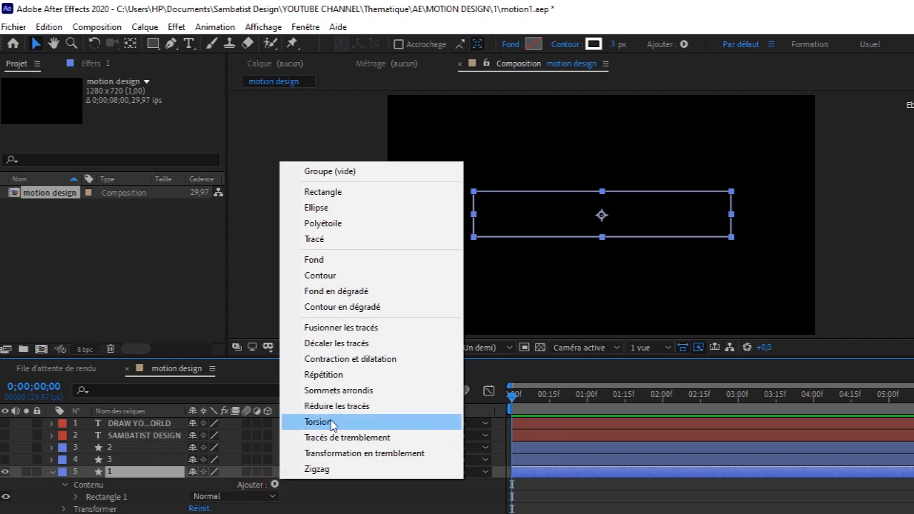
pyautogui.click(357, 406)
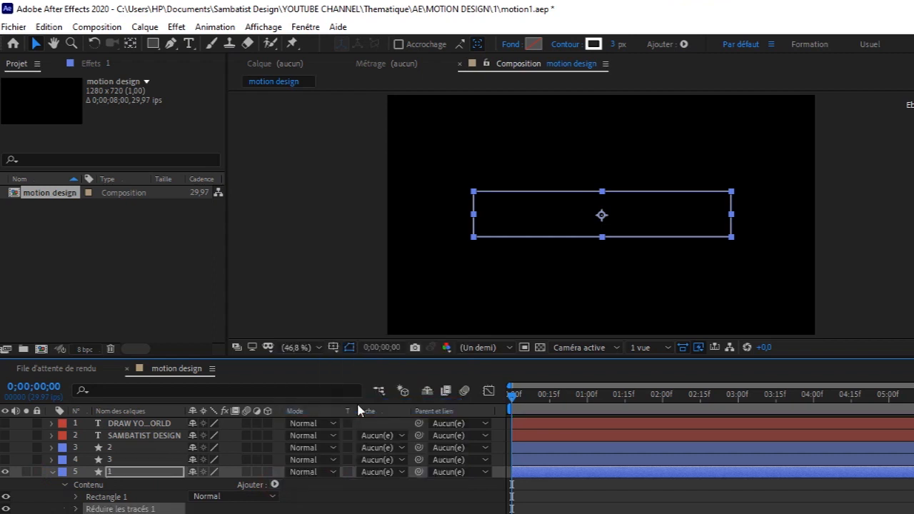
pyautogui.scroll(-1, 343, 466)
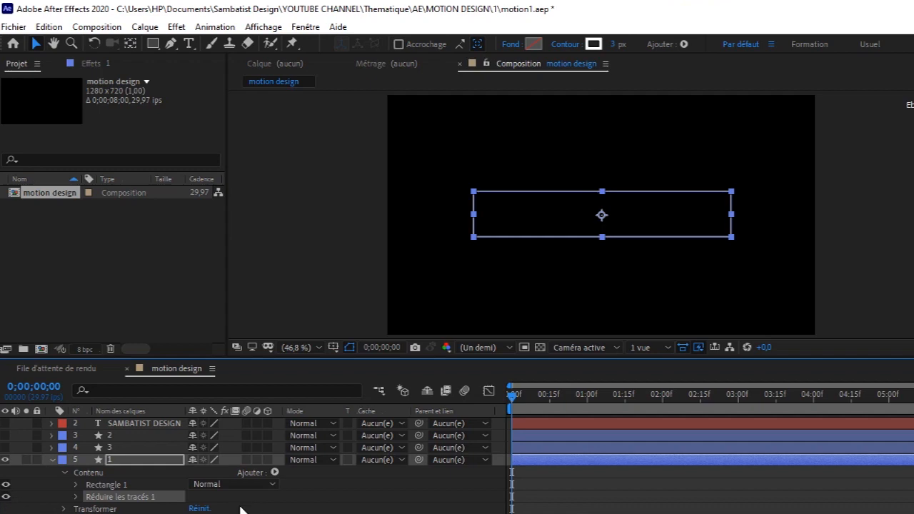
pyautogui.click(75, 497)
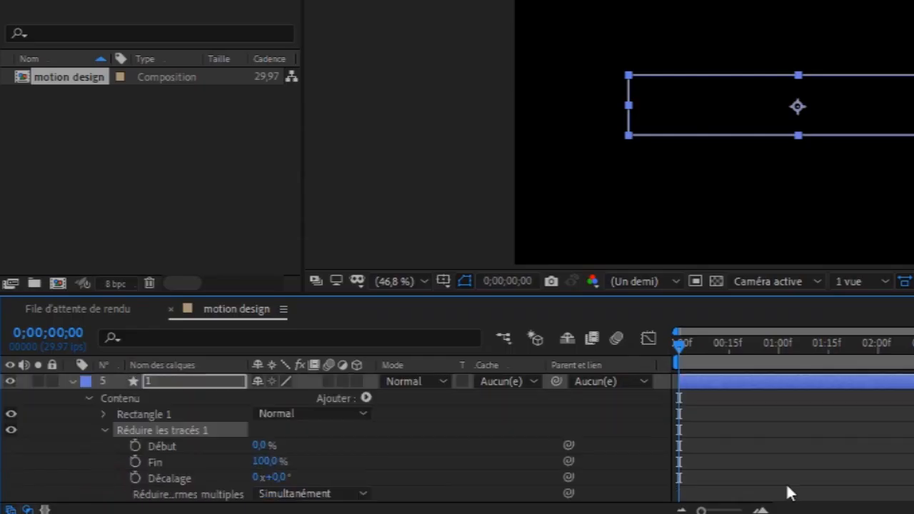
pyautogui.scroll(-1, 335, 437)
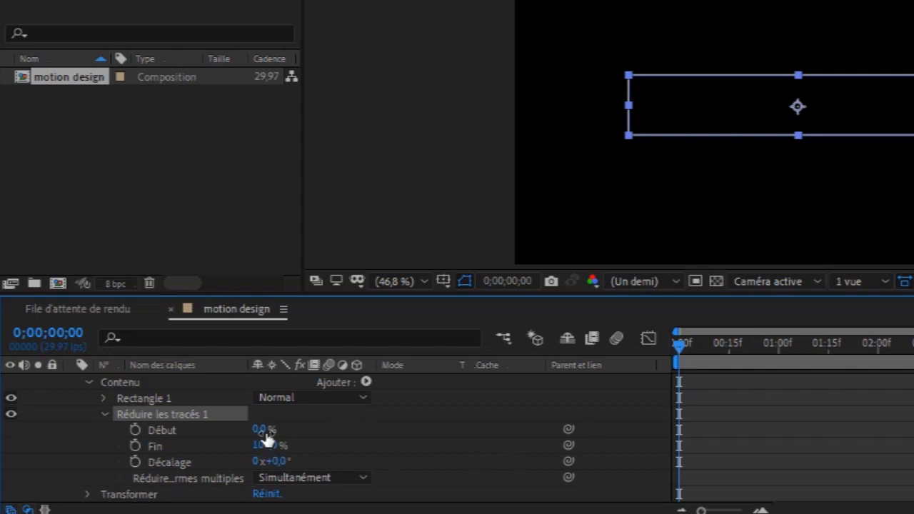
# At 0;00;00;08, set the Trim Paths Fin to 66% and Début to 43%.
pyautogui.moveTo(260, 429)
pyautogui.mouseDown()
pyautogui.moveTo(297, 429)
pyautogui.moveTo(225, 429)
pyautogui.mouseUp()
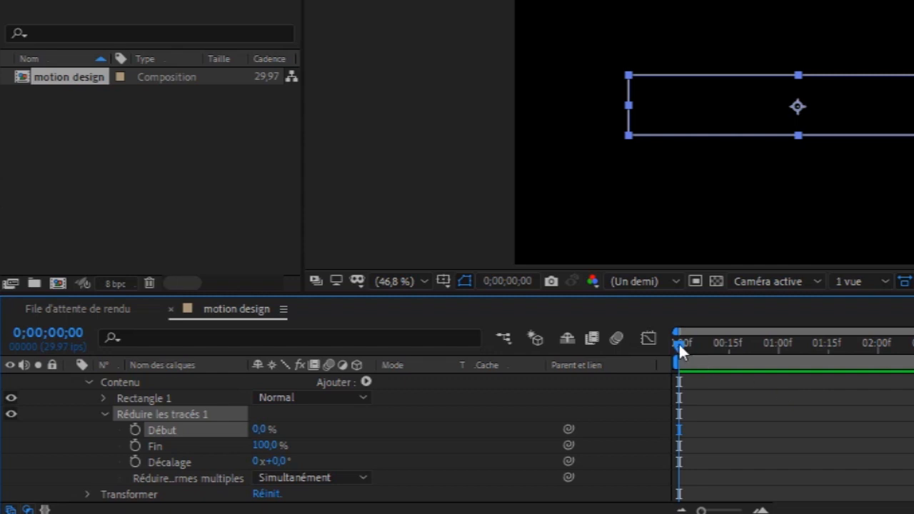
pyautogui.moveTo(678, 342); pyautogui.dragTo(706, 343)
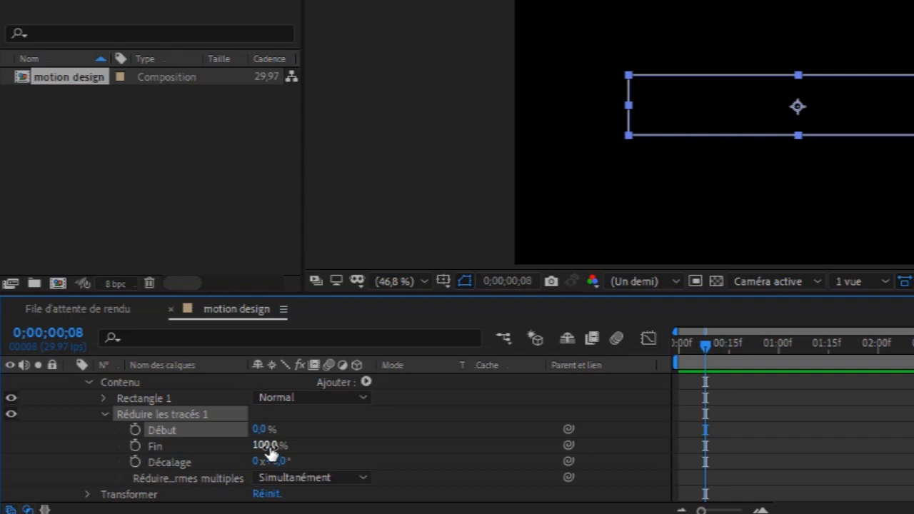
pyautogui.moveTo(268, 447)
pyautogui.mouseDown()
pyautogui.moveTo(229, 447)
pyautogui.moveTo(237, 447)
pyautogui.mouseUp()
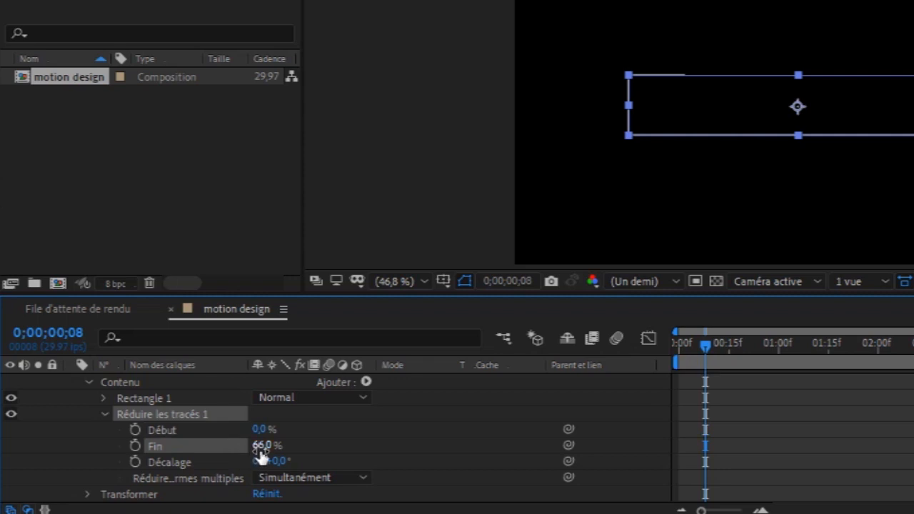
pyautogui.moveTo(261, 445)
pyautogui.mouseDown()
pyautogui.moveTo(283, 445)
pyautogui.moveTo(256, 445)
pyautogui.mouseUp()
pyautogui.moveTo(263, 429)
pyautogui.mouseDown()
pyautogui.moveTo(243, 430)
pyautogui.moveTo(275, 430)
pyautogui.mouseUp()
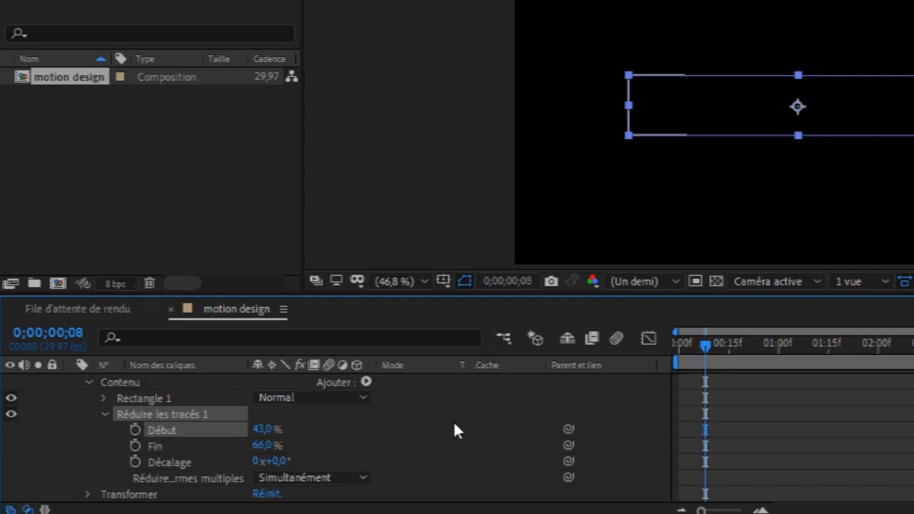
# Keyframe the Trim Paths Fin and Début at 0;00;00;08 and delay both keyframes by about three frames.
pyautogui.click(135, 445)
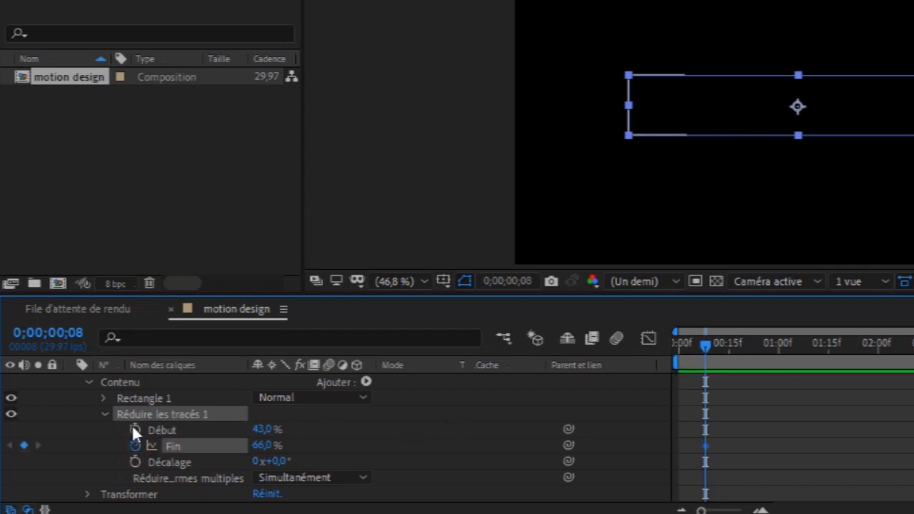
pyautogui.click(133, 427)
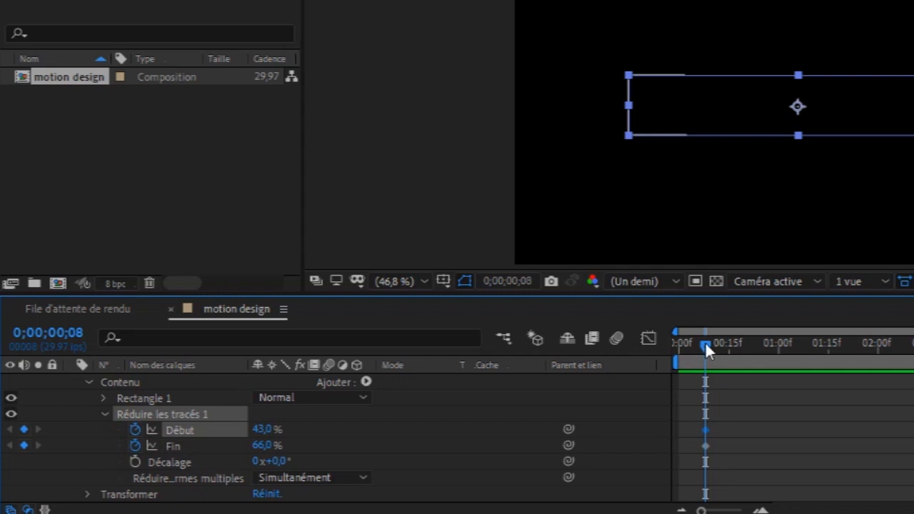
pyautogui.moveTo(722, 454); pyautogui.dragTo(715, 431)
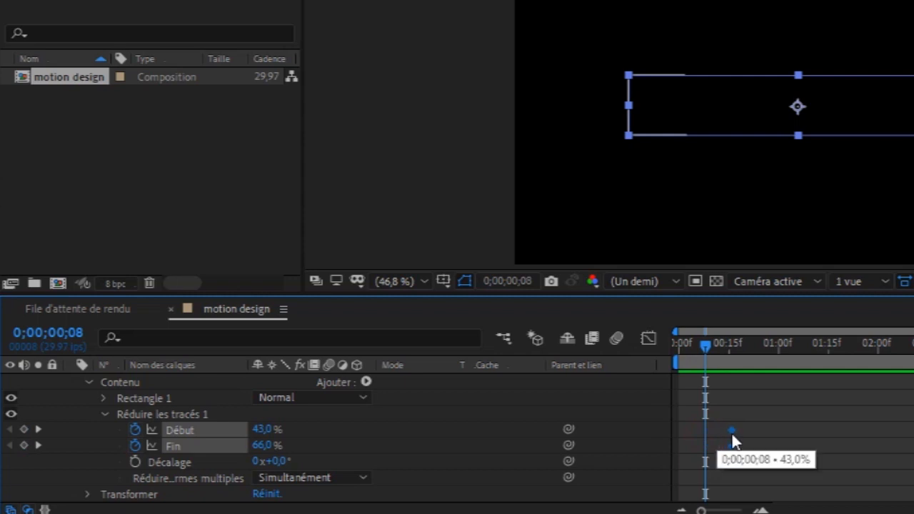
pyautogui.moveTo(732, 433); pyautogui.dragTo(726, 437)
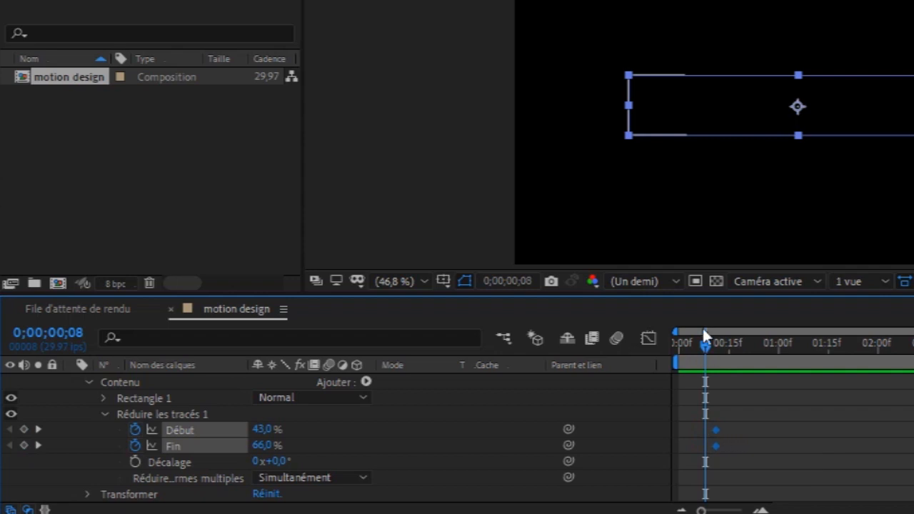
# At 0;00;00;05, keyframe Début at 0% and Fin at 100%, and return the playhead to the start.
pyautogui.moveTo(707, 350); pyautogui.dragTo(697, 348)
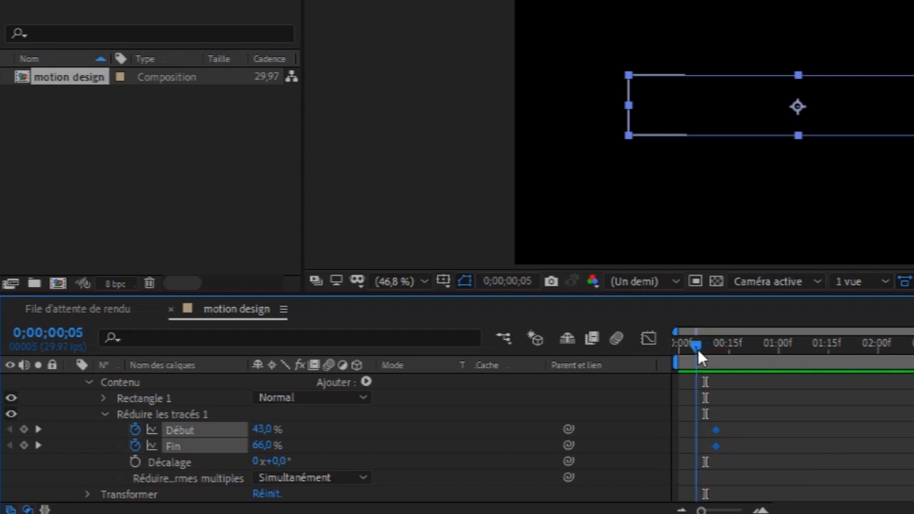
pyautogui.click(264, 431)
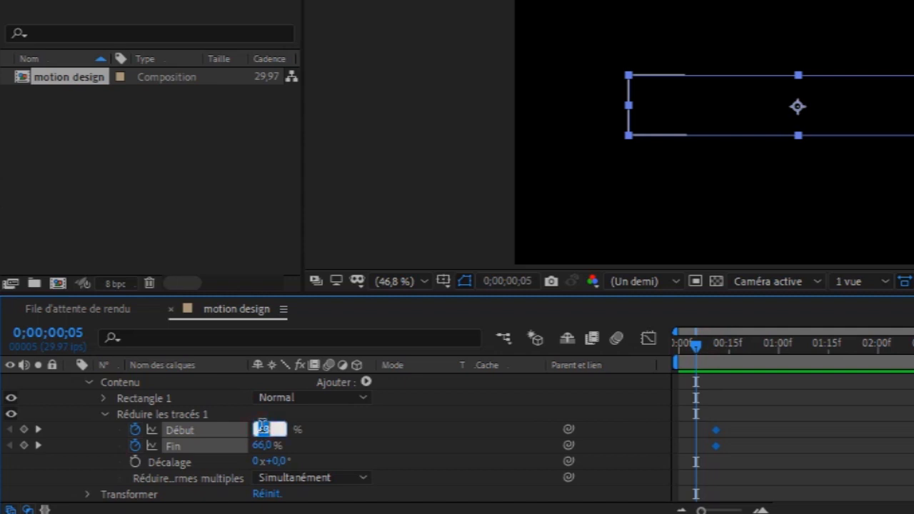
pyautogui.write('50')
pyautogui.press('Return')
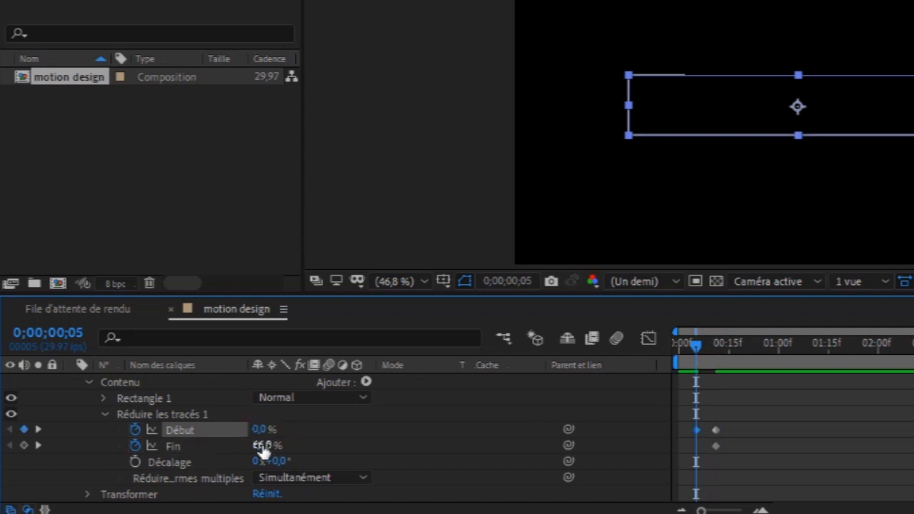
pyautogui.click(263, 444)
pyautogui.write('100')
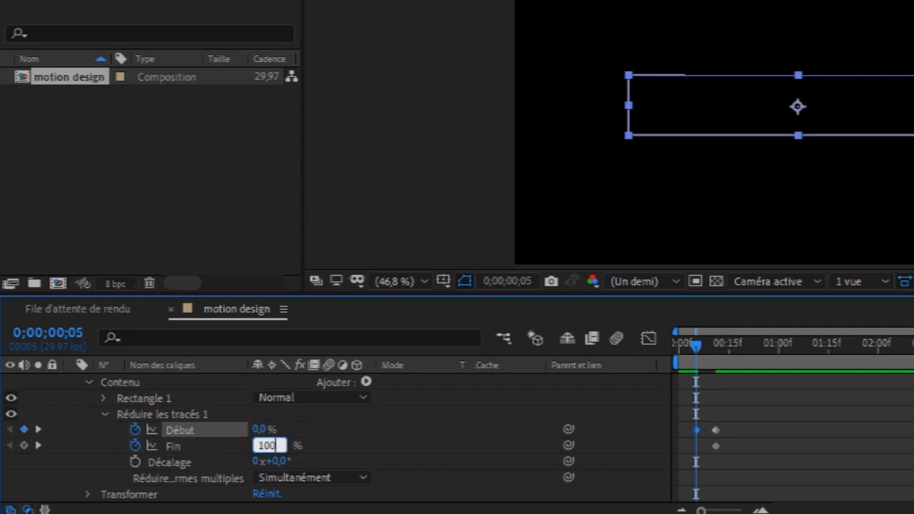
pyautogui.press('Return')
pyautogui.moveTo(695, 349); pyautogui.dragTo(663, 365)
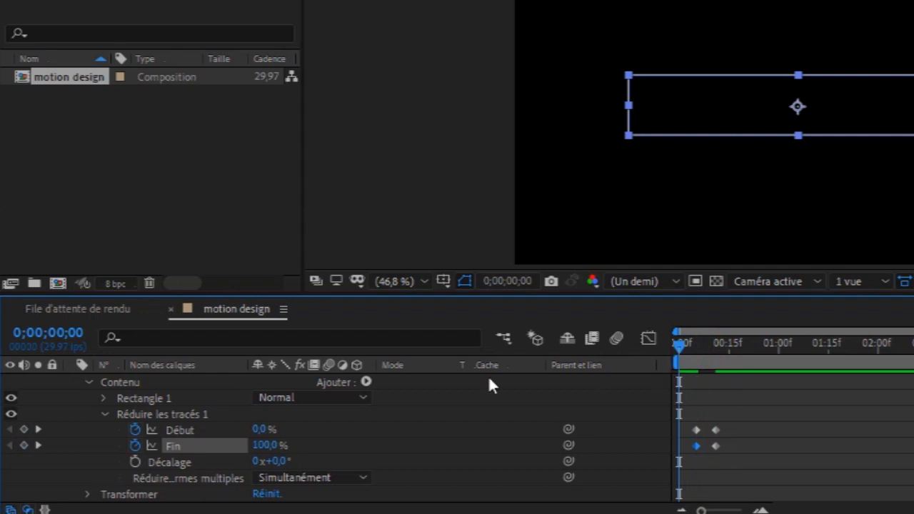
# At 0;00;00;05, collapse layer 1's contents and keyframe its scale (Echelle) at the current value.
pyautogui.scroll(3, 307, 437)
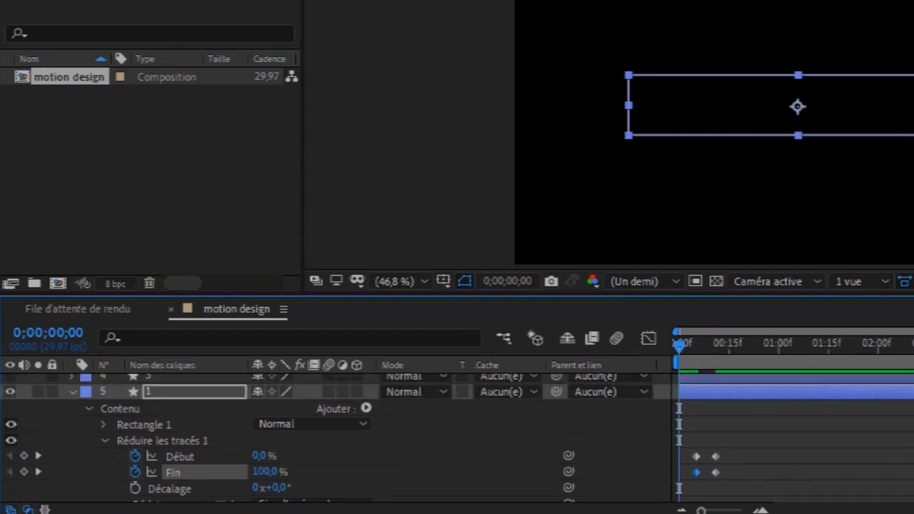
pyautogui.moveTo(680, 346)
pyautogui.mouseDown()
pyautogui.moveTo(707, 350)
pyautogui.moveTo(682, 352)
pyautogui.moveTo(696, 353)
pyautogui.mouseUp()
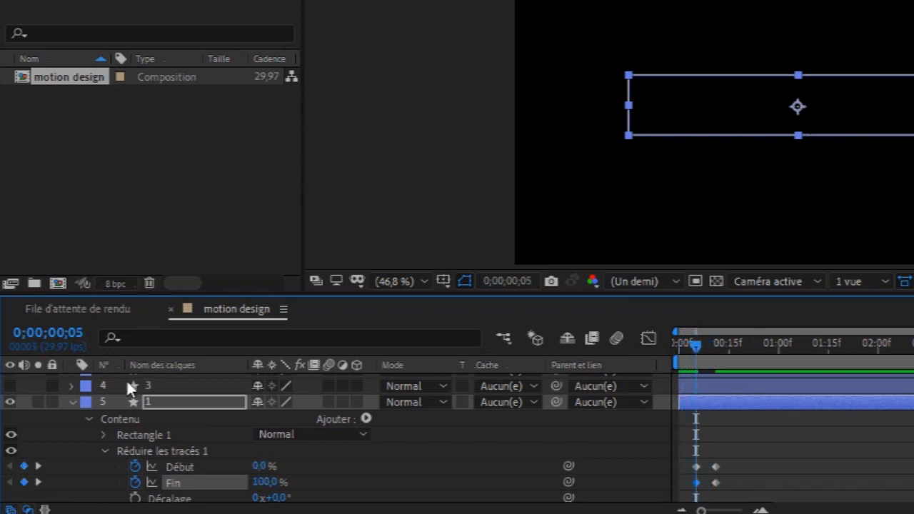
pyautogui.click(73, 403)
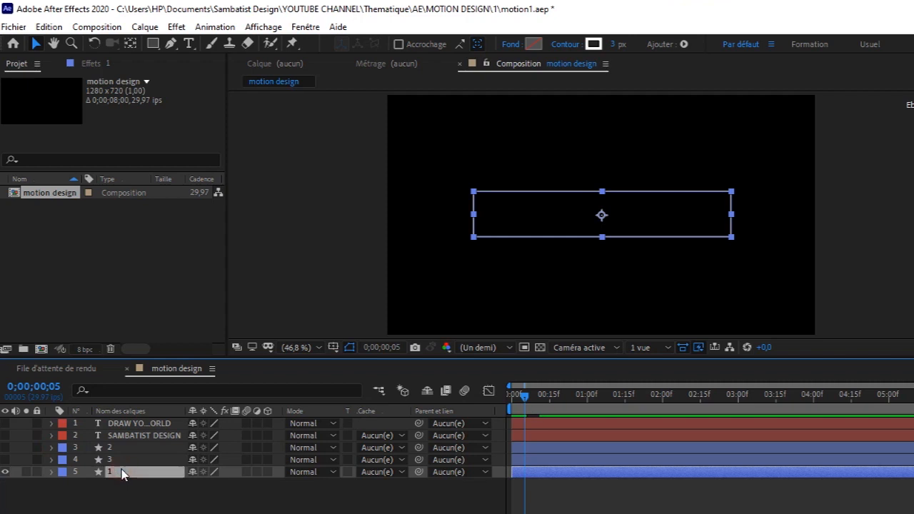
pyautogui.press('s')
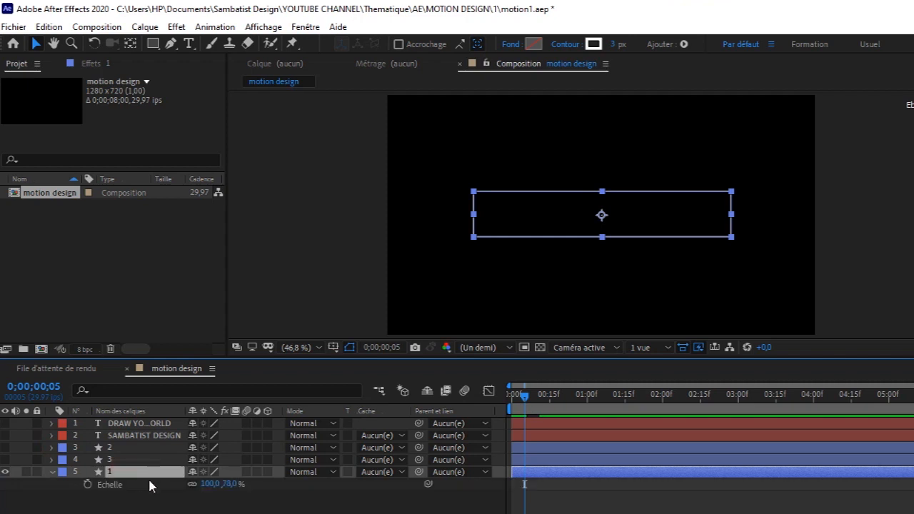
pyautogui.click(87, 485)
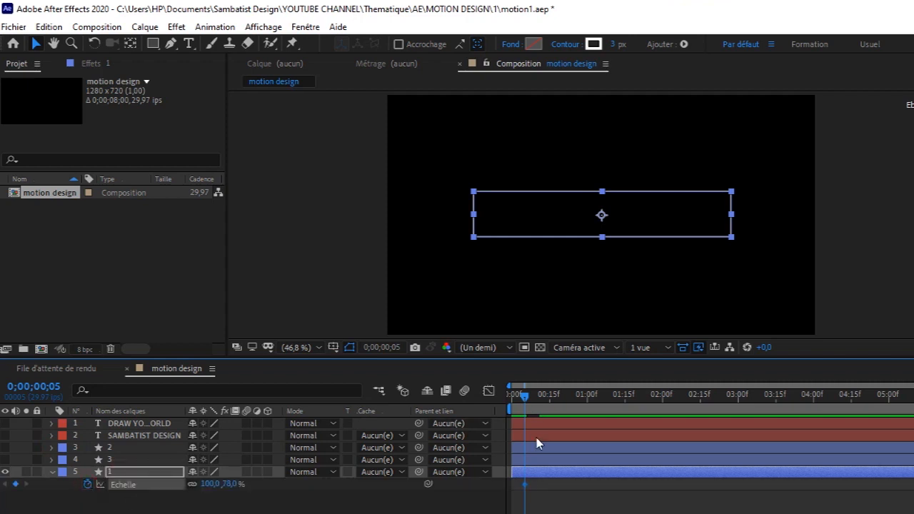
# At 0;00;00;00, keyframe layer 1's scale (Echelle) at 0% and deselect the layer.
pyautogui.click(513, 395)
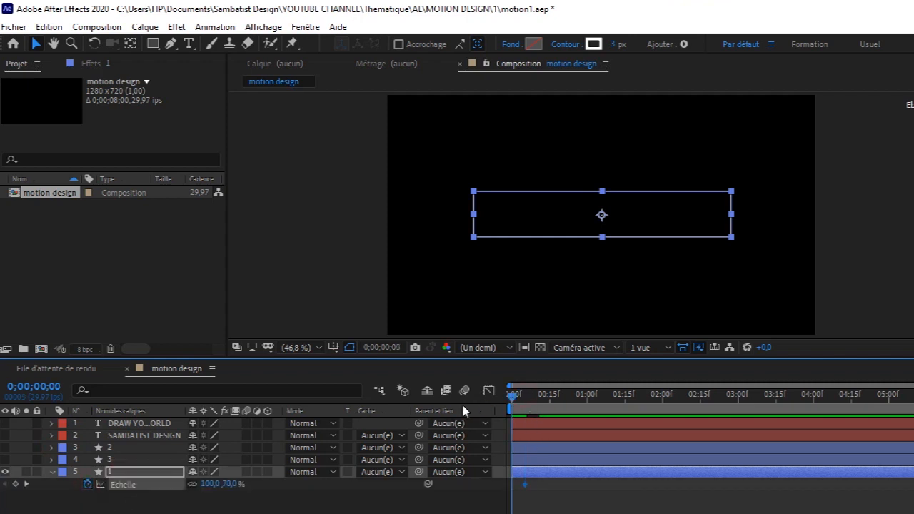
pyautogui.click(212, 483)
pyautogui.write('0')
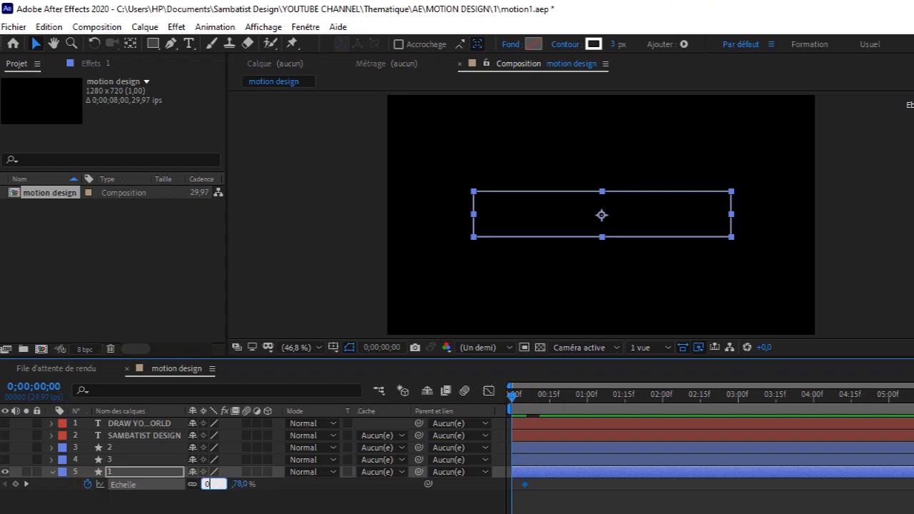
pyautogui.press('Return')
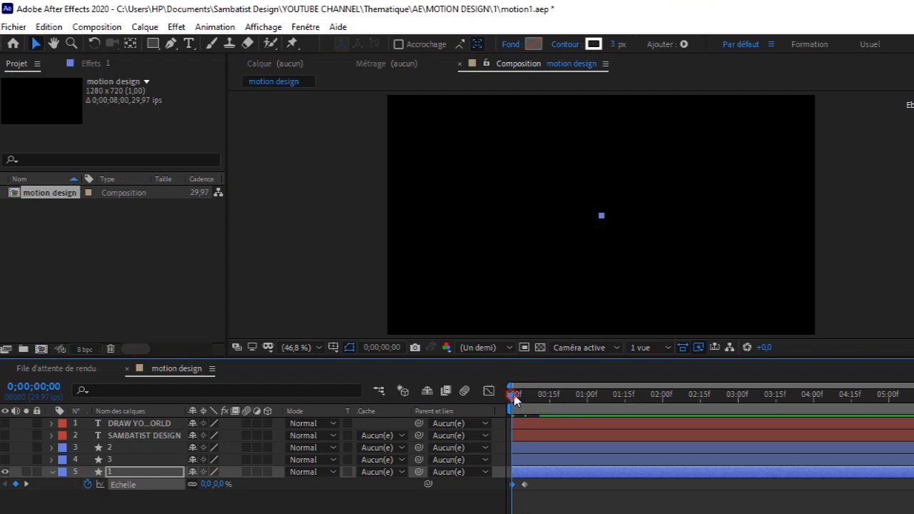
pyautogui.moveTo(512, 397); pyautogui.dragTo(484, 406)
pyautogui.click(381, 506)
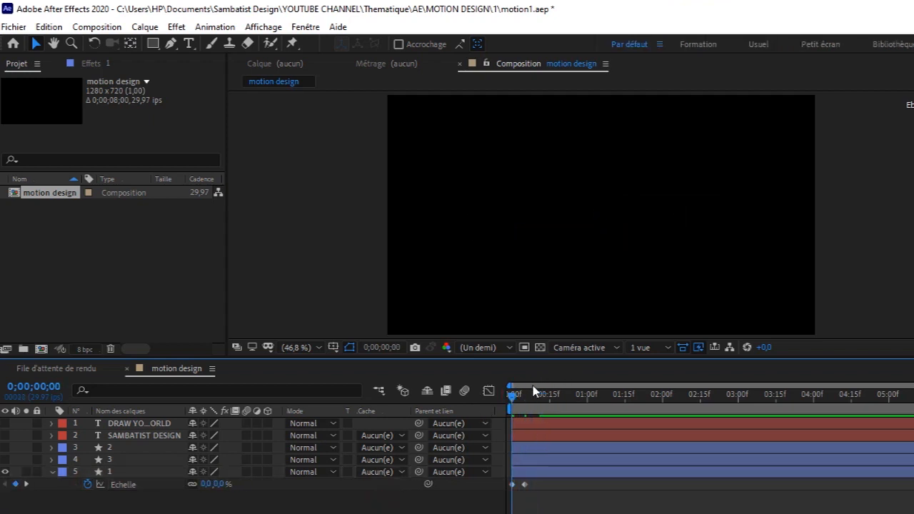
# Preview the frame growing up to 0;00;00;05, reveal all of layer 1's keyframed properties, and continue the preview to 0;00;00;08.
pyautogui.moveTo(514, 398)
pyautogui.mouseDown()
pyautogui.moveTo(550, 401)
pyautogui.moveTo(525, 404)
pyautogui.mouseUp()
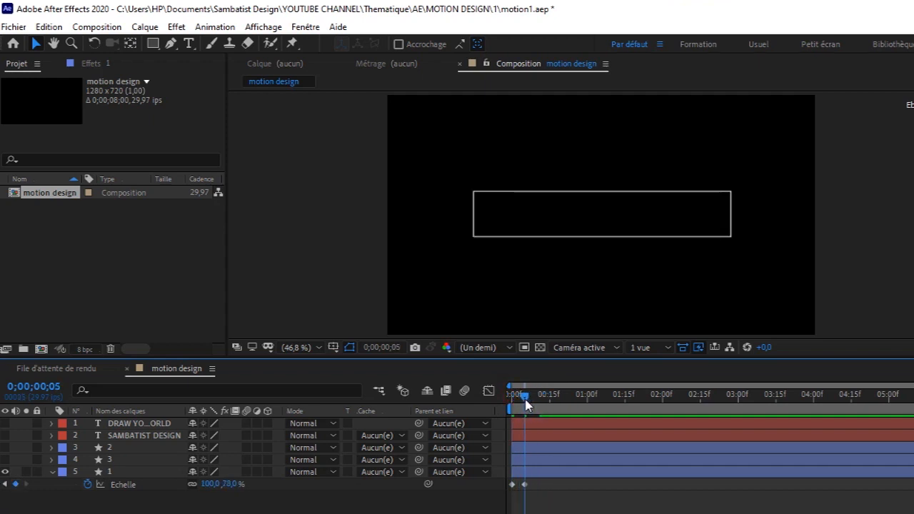
pyautogui.click(137, 472)
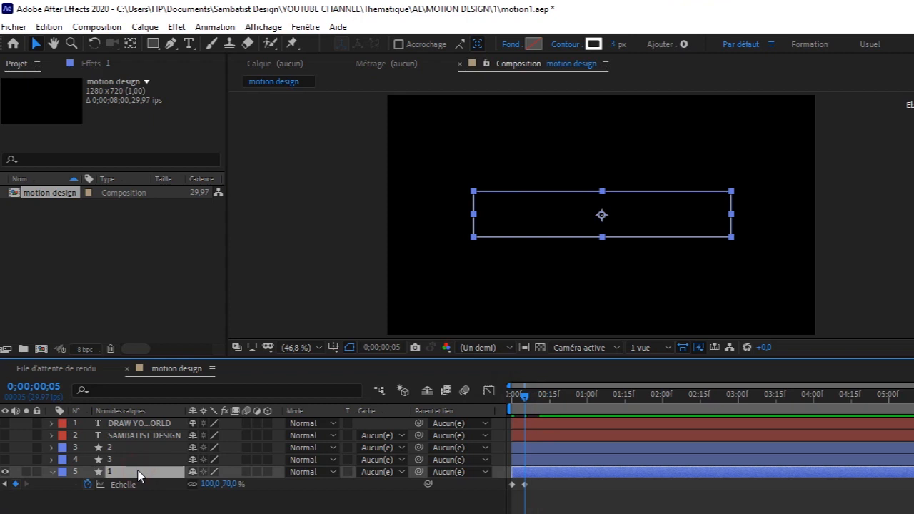
pyautogui.press('u')
pyautogui.moveTo(528, 398)
pyautogui.mouseDown()
pyautogui.moveTo(550, 407)
pyautogui.moveTo(535, 405)
pyautogui.mouseUp()
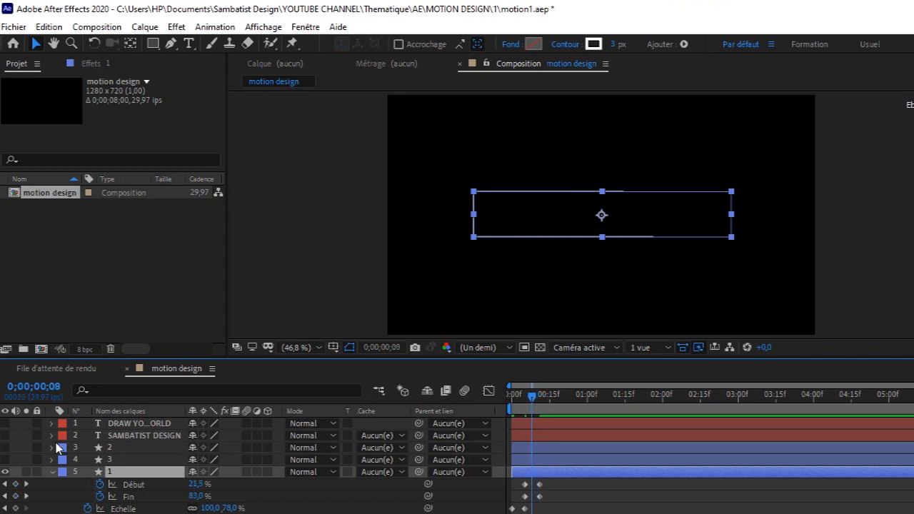
# Make layer 3 visible and select it in place of layer 1, with layer 1's properties collapsed.
pyautogui.click(5, 460)
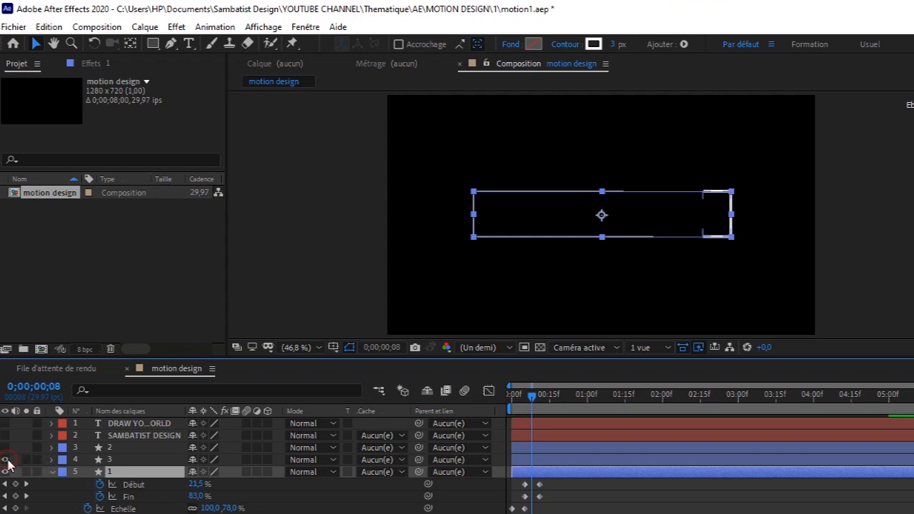
pyautogui.click(52, 473)
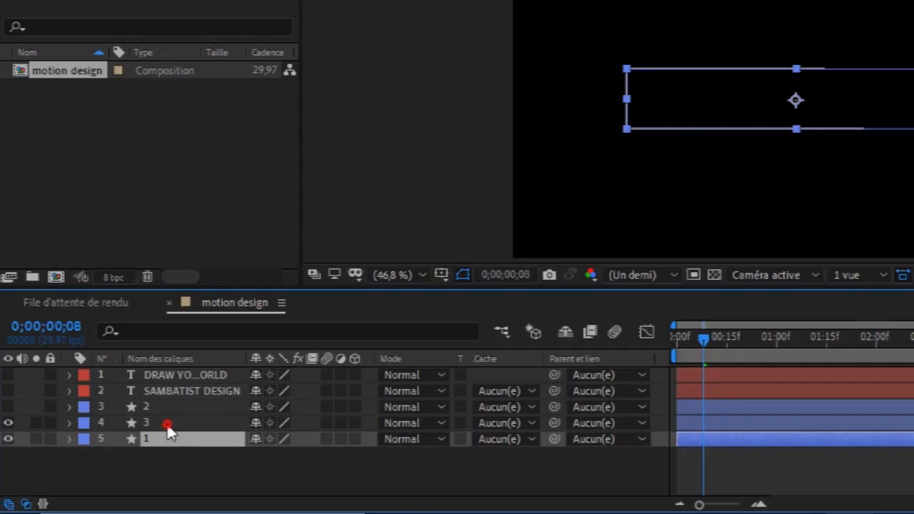
pyautogui.click(125, 459)
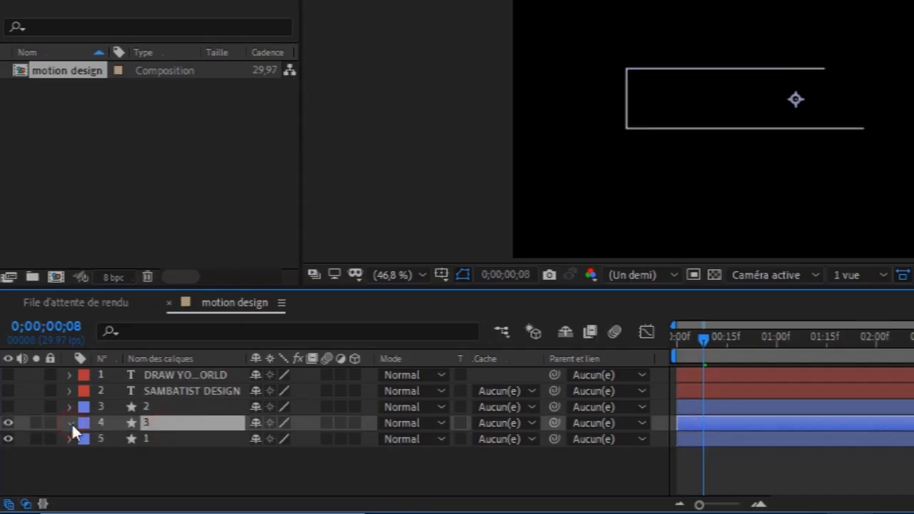
# Add a Trim Paths operator (Réduire les tracés) to layer 3 and expand its properties with the playhead at 0;00;00;15.
pyautogui.click(70, 423)
pyautogui.click(365, 439)
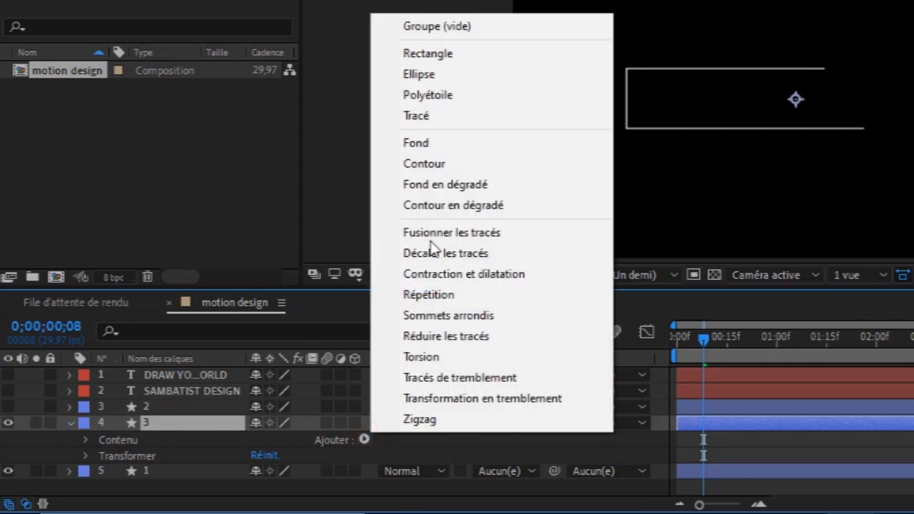
pyautogui.click(475, 337)
pyautogui.scroll(-1, 336, 432)
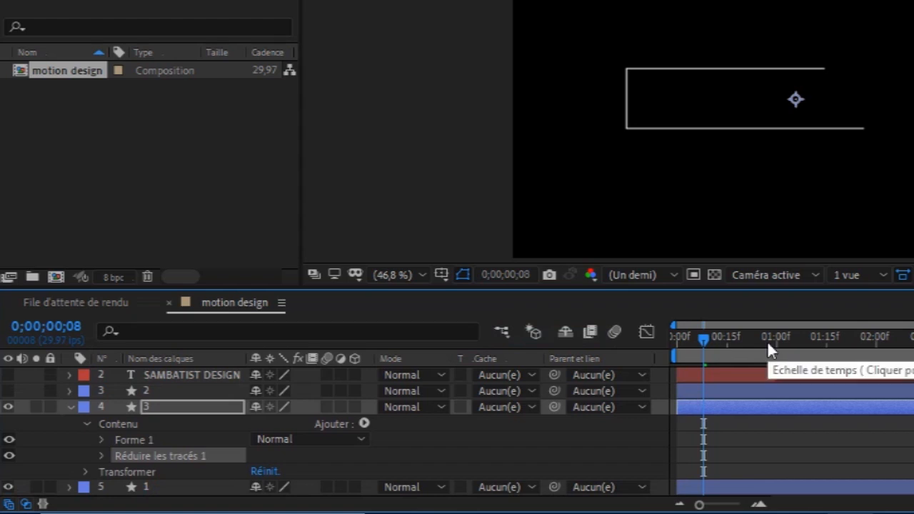
pyautogui.moveTo(708, 336); pyautogui.dragTo(731, 338)
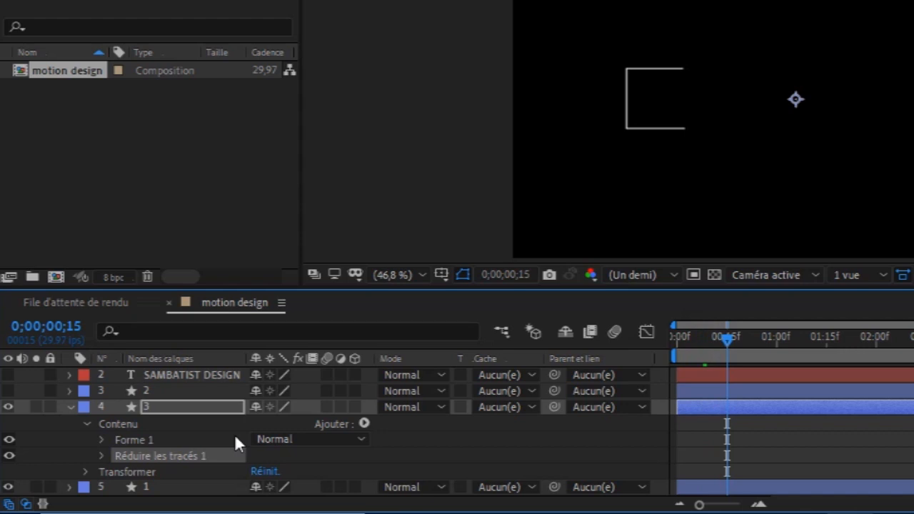
pyautogui.click(98, 452)
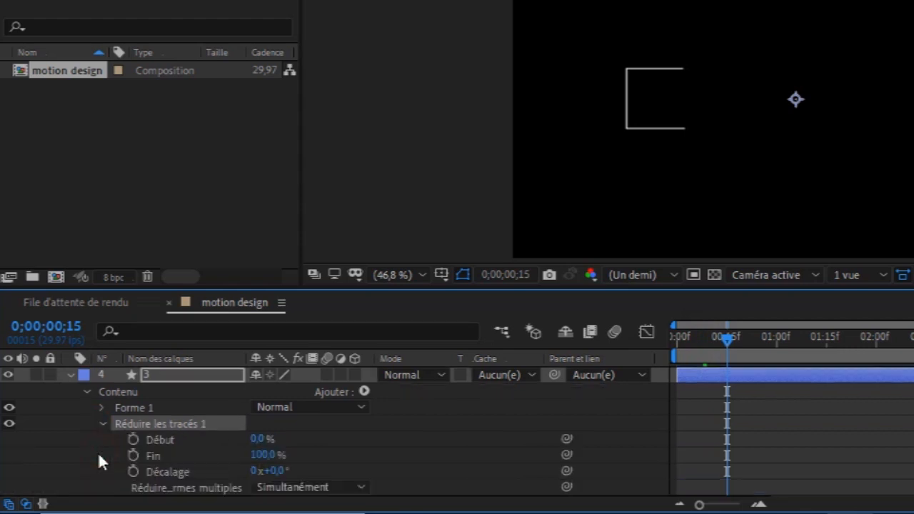
pyautogui.moveTo(258, 439); pyautogui.dragTo(175, 458)
pyautogui.hotkey('ctrl', 'z')
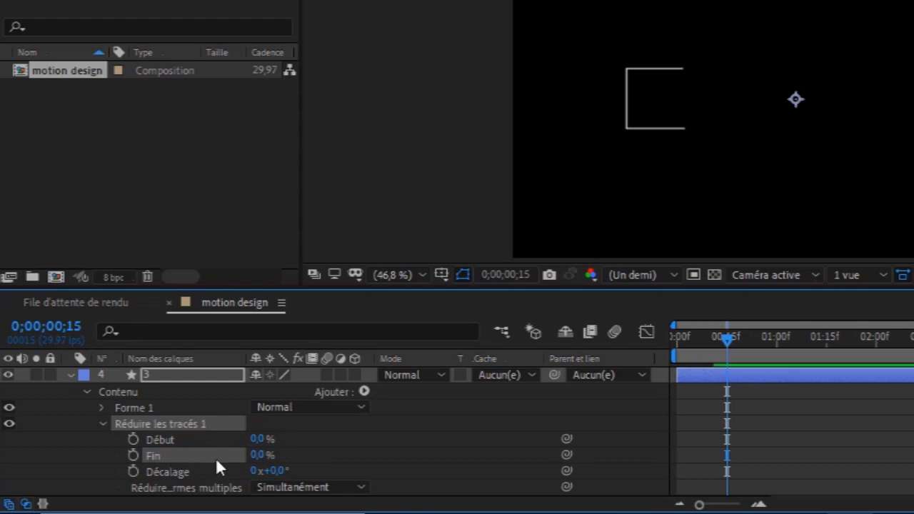
pyautogui.hotkey('ctrl', 'z')
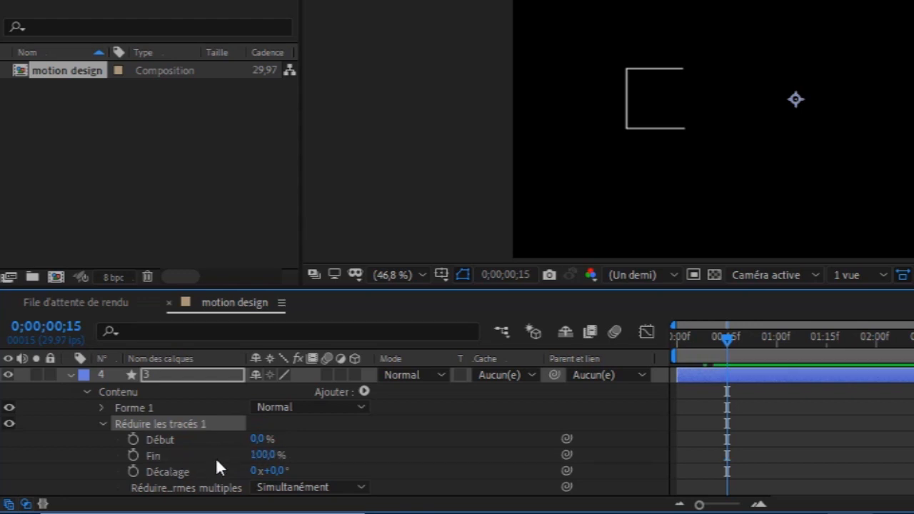
# Keyframe layer 3's Trim Paths Fin at 100% at 0;00;00;15 and reveal layer 1's keyframes for timing reference.
pyautogui.click(133, 455)
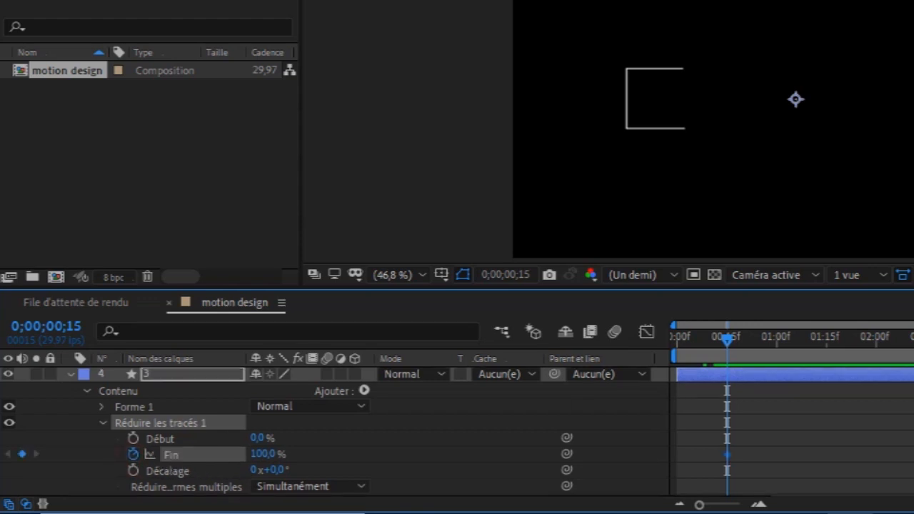
pyautogui.scroll(-2, 336, 429)
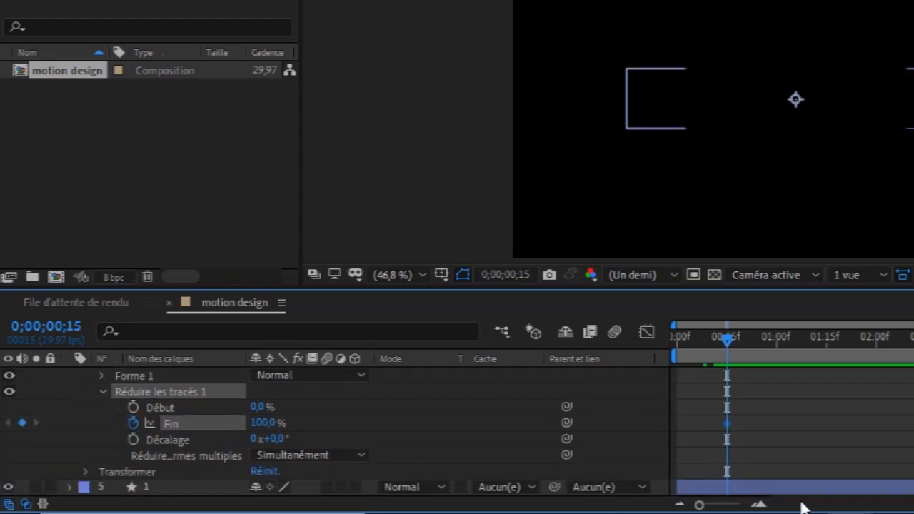
pyautogui.click(714, 491)
pyautogui.press('u')
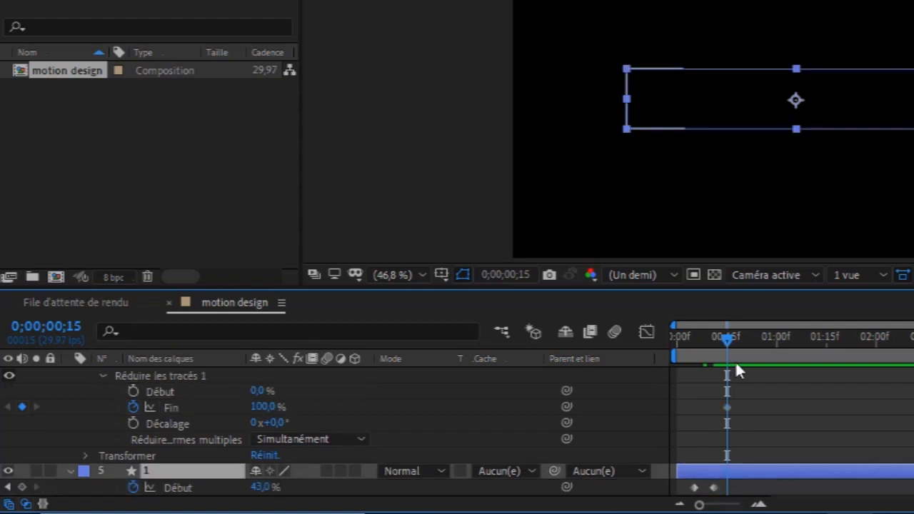
# At 0;00;00;09, enter 65% for layer 3's Trim Paths Fin, adjust it downwards, and preview the animation up to 0;00;00;15.
pyautogui.moveTo(728, 338); pyautogui.dragTo(708, 342)
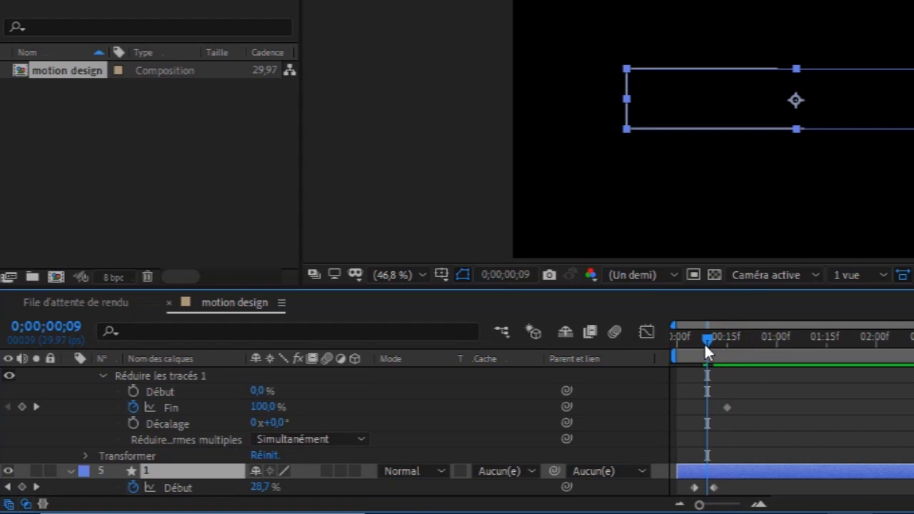
pyautogui.click(274, 412)
pyautogui.write('65')
pyautogui.press('Return')
pyautogui.moveTo(231, 414); pyautogui.dragTo(182, 420)
pyautogui.moveTo(710, 341); pyautogui.dragTo(727, 356)
pyautogui.click(717, 351)
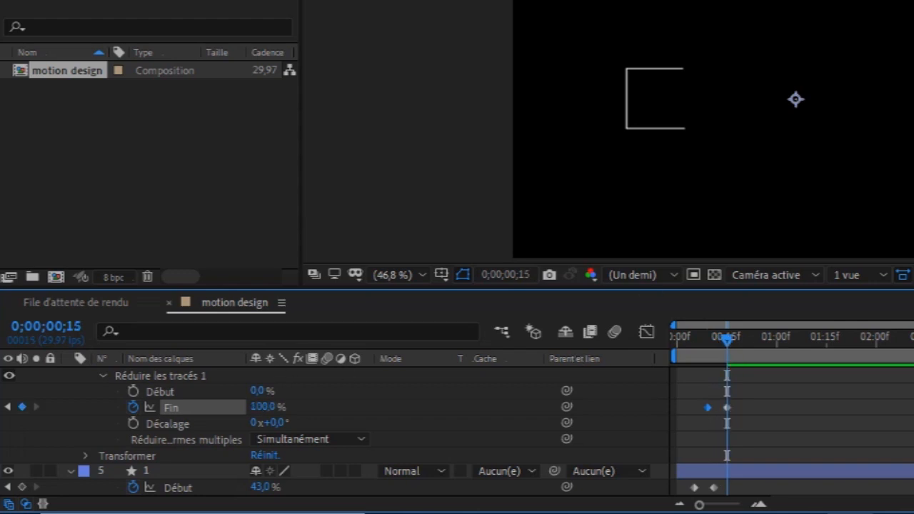
# Collapse the properties of layers 3 and 1 in the timeline.
pyautogui.scroll(3, 457, 431)
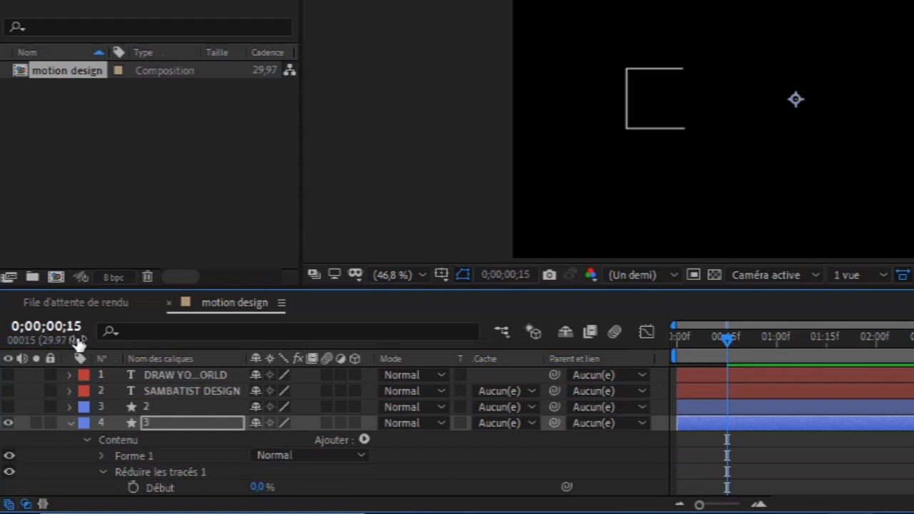
pyautogui.click(69, 425)
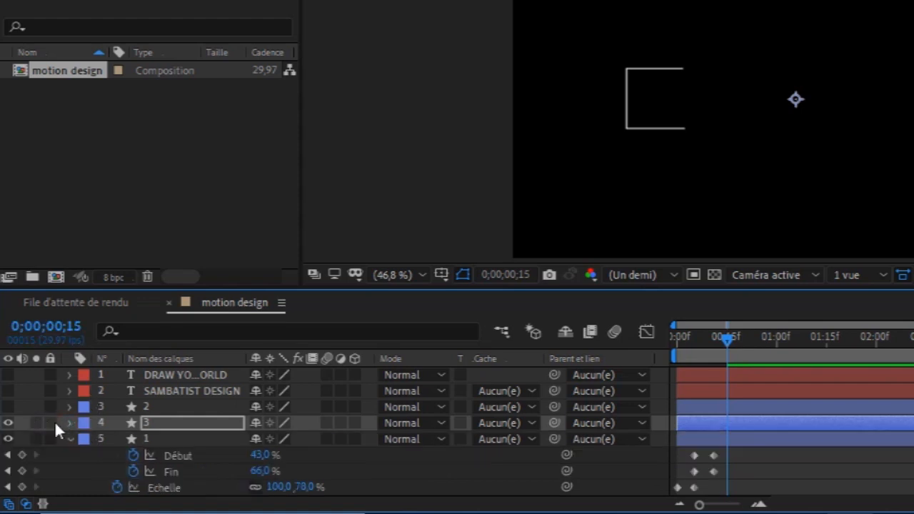
pyautogui.click(70, 439)
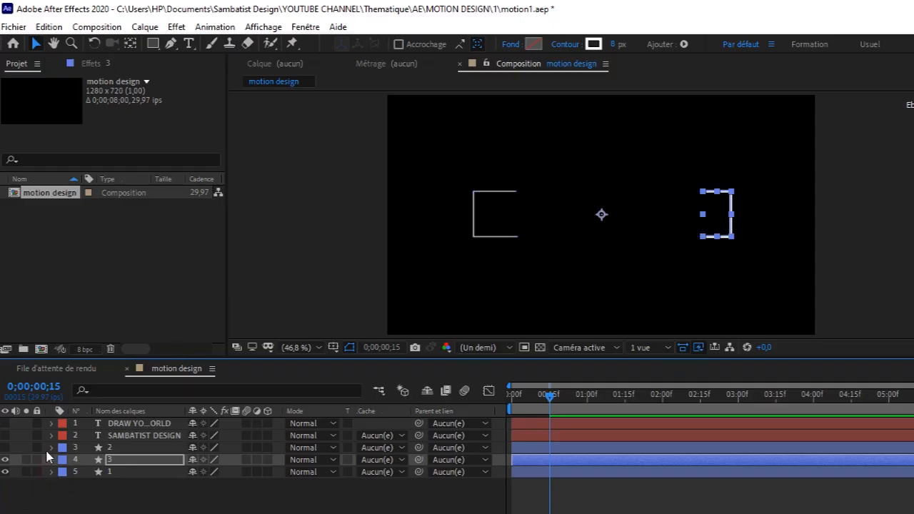
# Make layer 2, the green bar, visible and show its scale (Echelle) property.
pyautogui.click(5, 447)
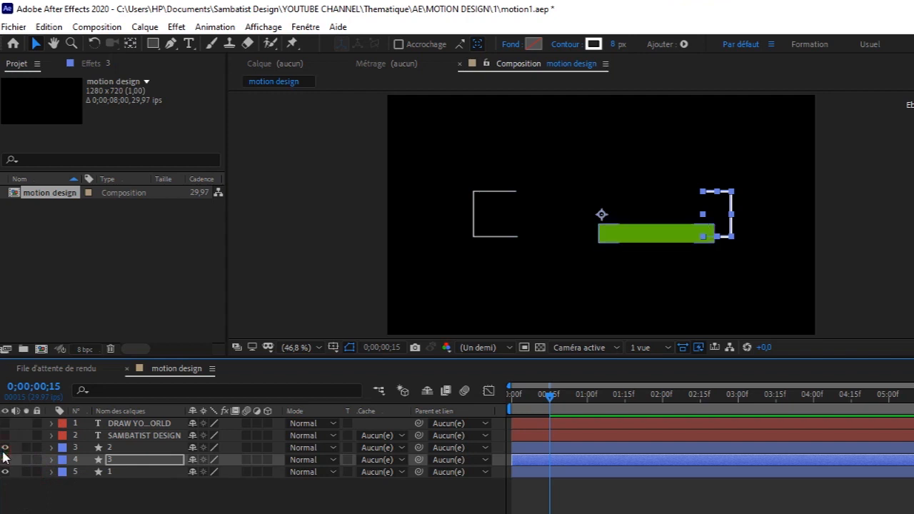
pyautogui.click(121, 448)
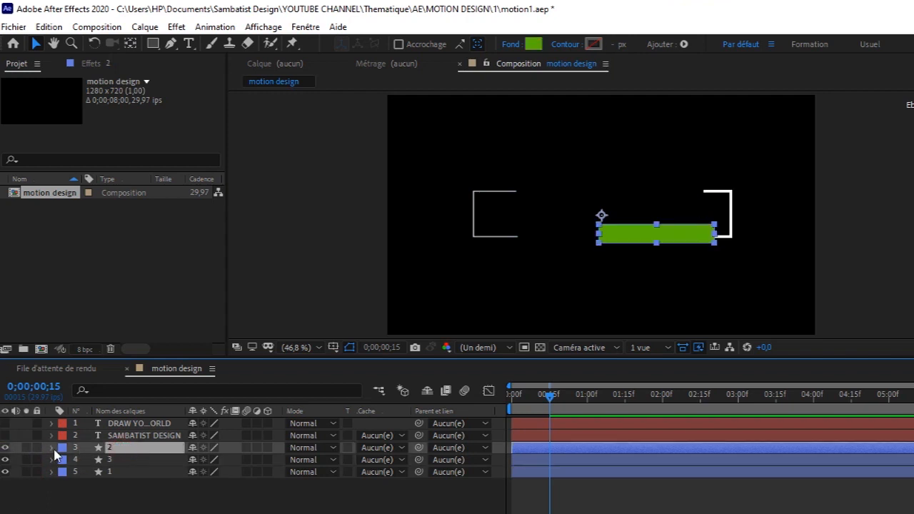
pyautogui.press('s')
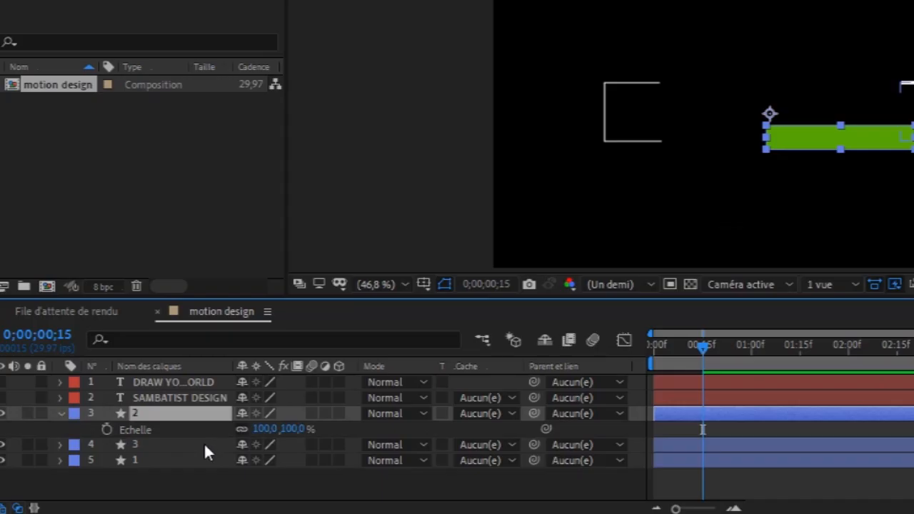
# Reveal the keyframes of layers 2 and 3, keep the playhead on layer 3's last keyframe at 0;00;00;15, and clear the selection.
pyautogui.keyDown('ctrl'); pyautogui.click(163, 472); pyautogui.keyUp('ctrl')
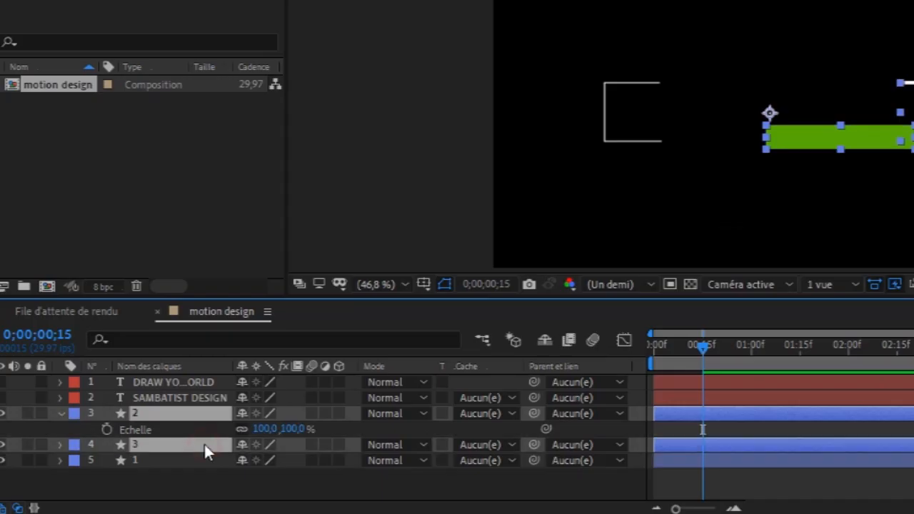
pyautogui.press('u')
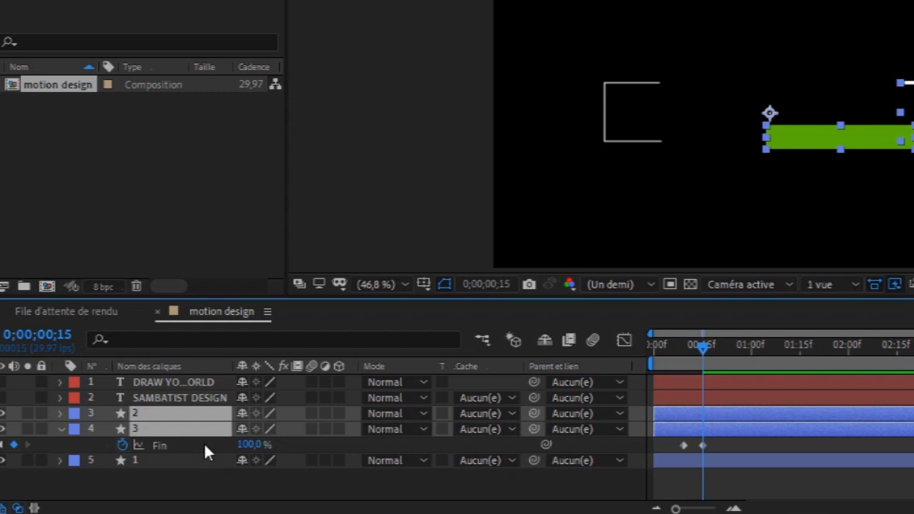
pyautogui.moveTo(703, 346)
pyautogui.mouseDown()
pyautogui.moveTo(688, 347)
pyautogui.moveTo(703, 351)
pyautogui.mouseUp()
pyautogui.click(173, 478)
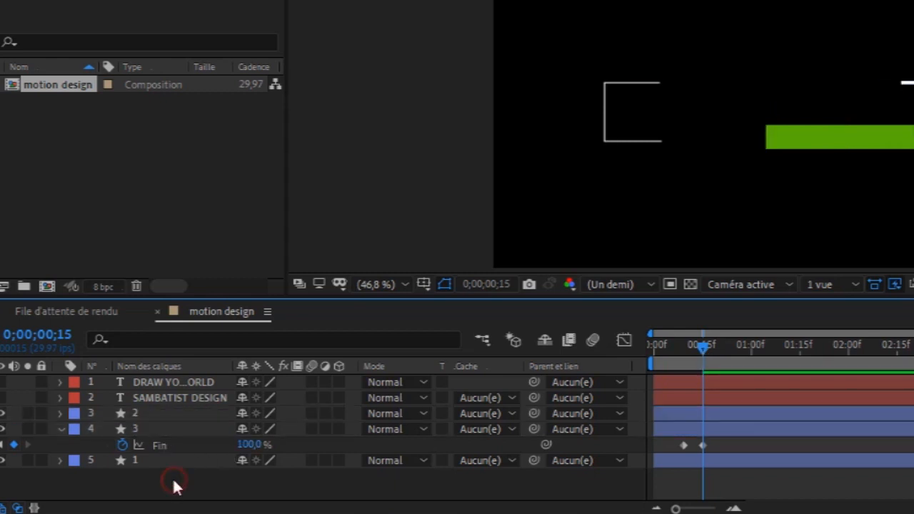
# Add a scale (Echelle) keyframe of 100% to layer 2 at 0;00;00;15 with proportions unlinked, and move the playhead to 0;00;00;11.
pyautogui.click(163, 426)
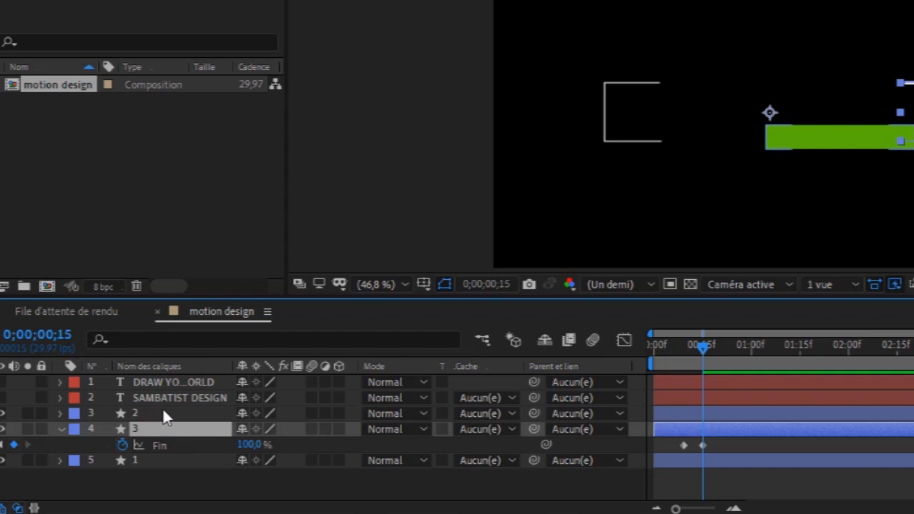
pyautogui.click(167, 413)
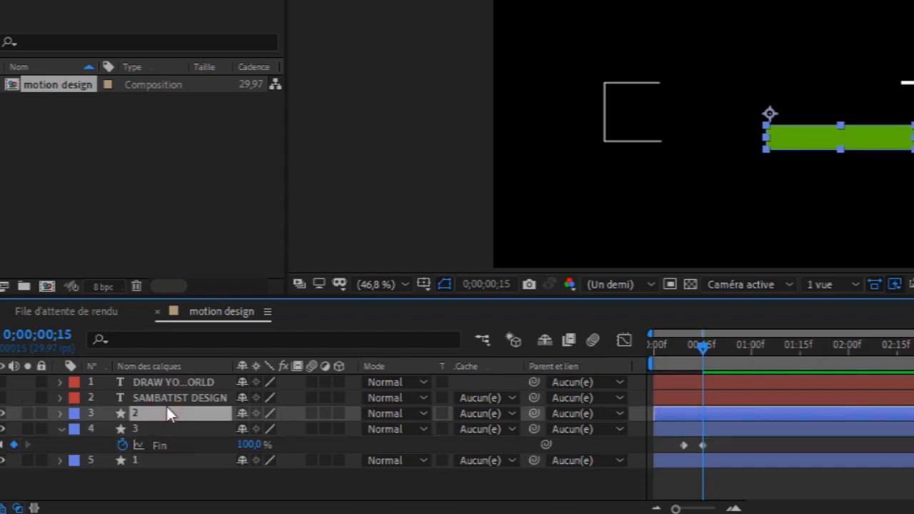
pyautogui.press('s')
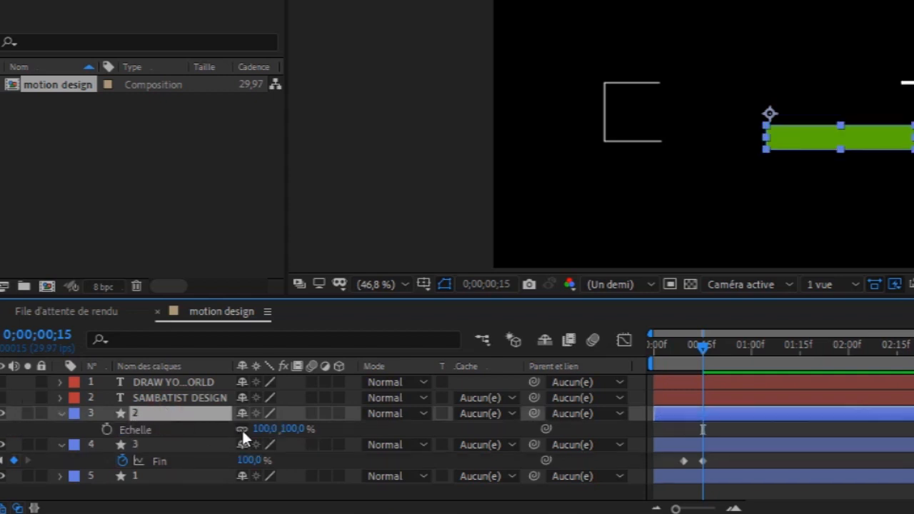
pyautogui.click(107, 429)
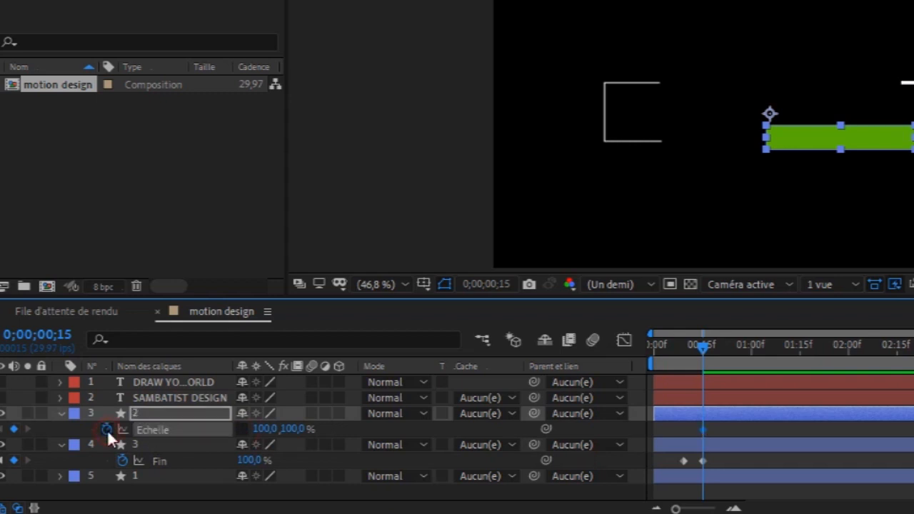
pyautogui.moveTo(705, 345)
pyautogui.mouseDown()
pyautogui.moveTo(690, 346)
pyautogui.moveTo(703, 346)
pyautogui.mouseUp()
pyautogui.moveTo(702, 350); pyautogui.dragTo(689, 350)
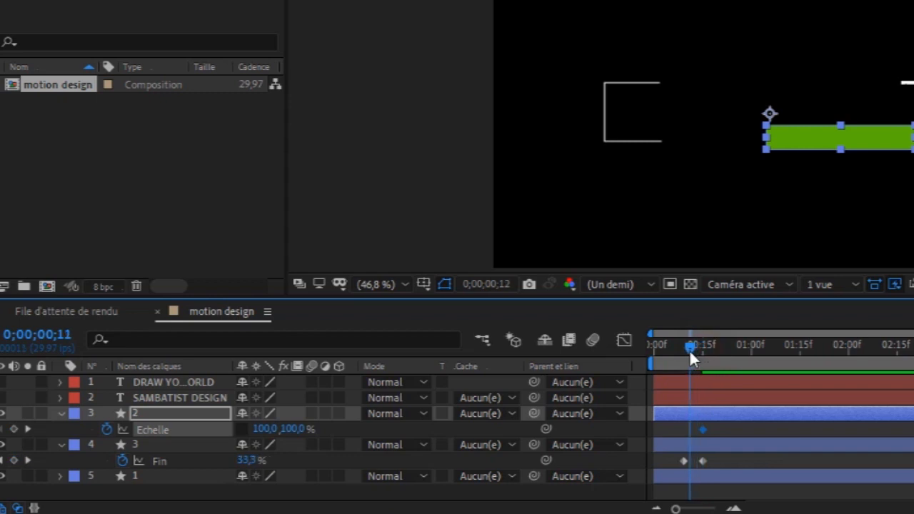
pyautogui.click(262, 428)
pyautogui.moveTo(274, 434); pyautogui.dragTo(196, 435)
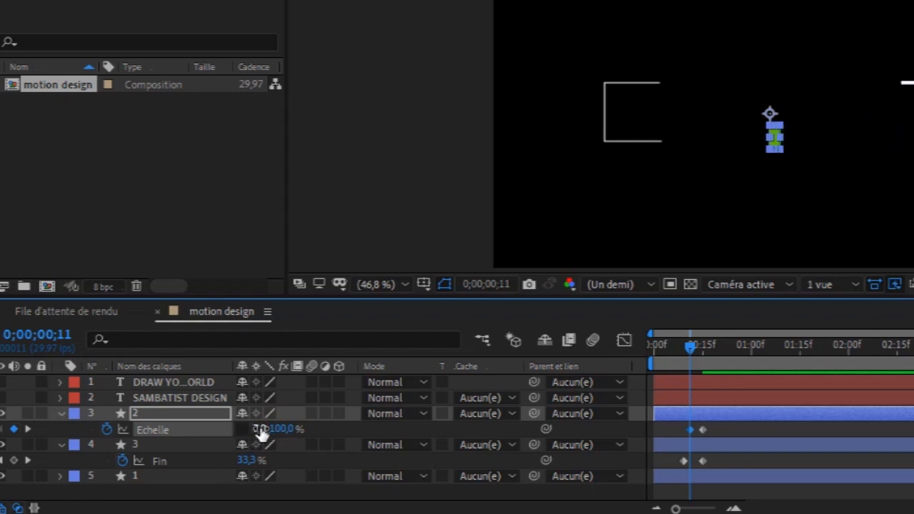
pyautogui.hotkey('ctrl', 'z')
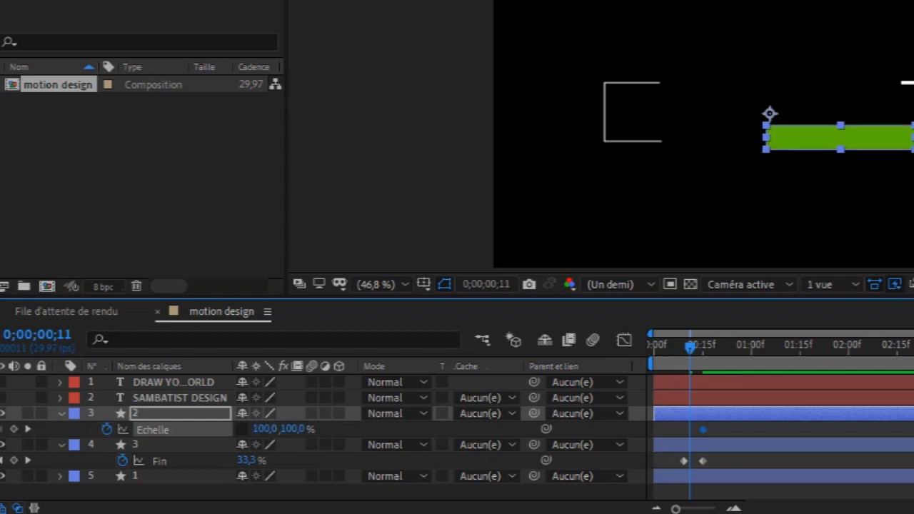
# Move the green bar's anchor point to the middle of its left edge, set its horizontal scale to 0% at 0;00;00;11, and deselect it.
pyautogui.click(769, 113)
pyautogui.moveTo(770, 115); pyautogui.dragTo(769, 139)
pyautogui.click(261, 430)
pyautogui.write('0')
pyautogui.press('Return')
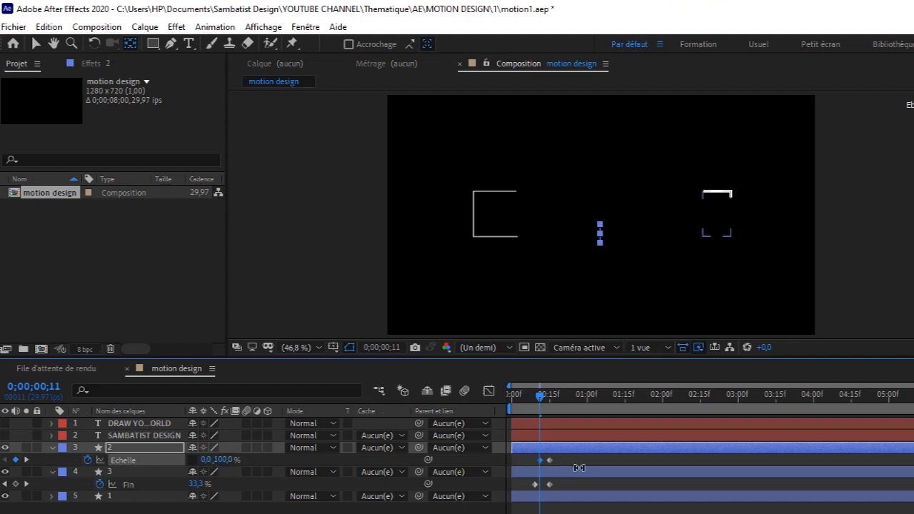
pyautogui.click(593, 468)
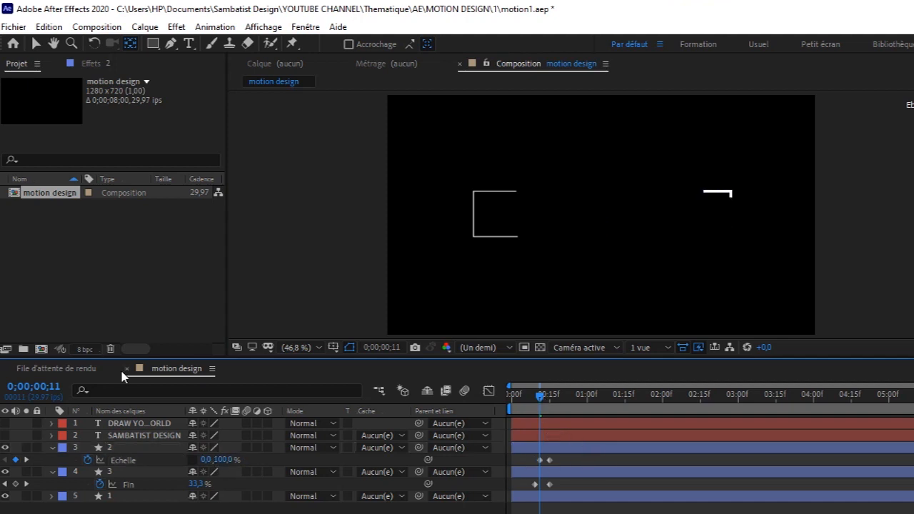
pyautogui.click(36, 43)
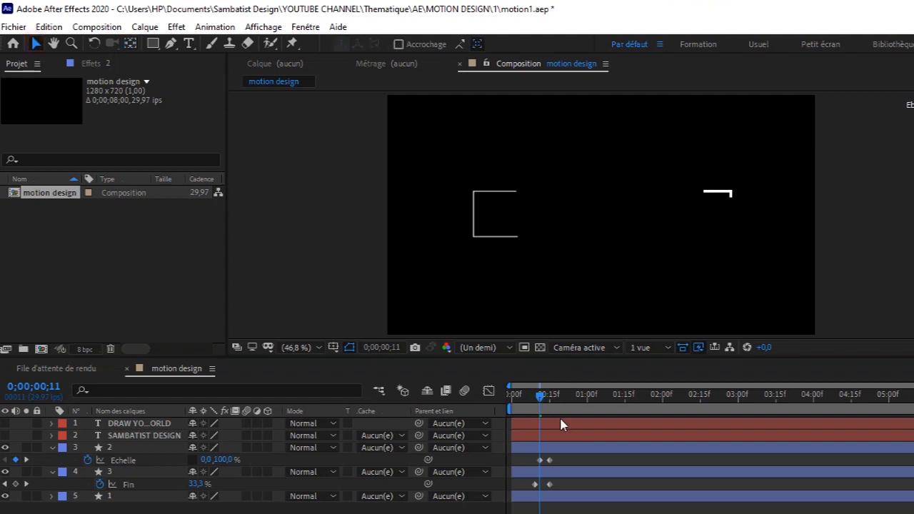
# Preview the bar's growth up to 0;00;00;19 and collapse the properties of layers 2 and 3.
pyautogui.click(561, 435)
pyautogui.moveTo(540, 395)
pyautogui.mouseDown()
pyautogui.moveTo(514, 395)
pyautogui.moveTo(562, 417)
pyautogui.mouseUp()
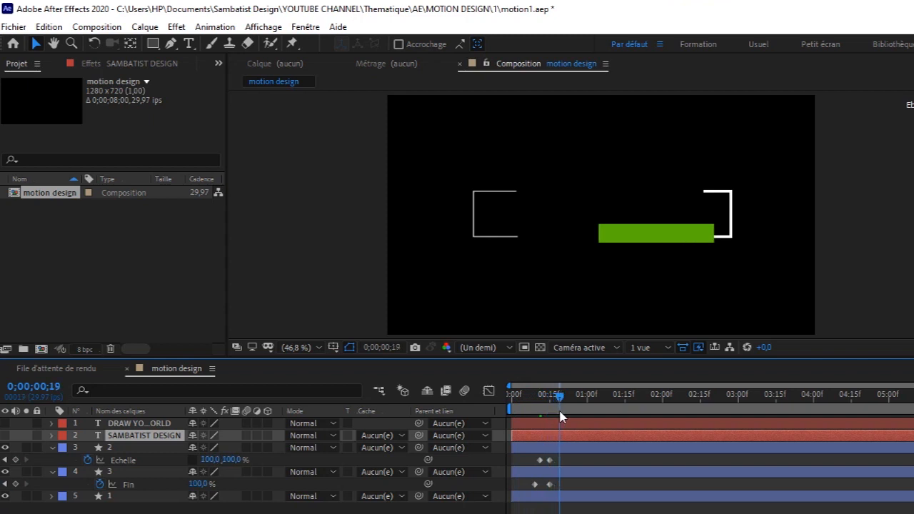
pyautogui.click(52, 448)
pyautogui.click(53, 459)
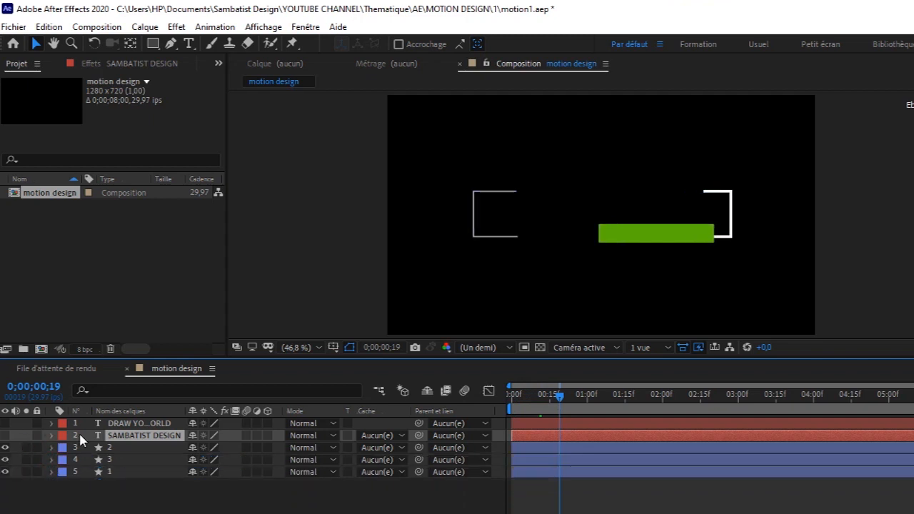
# Make the DRAW YOUR WORLD layer visible and show the scale keyframes of layer 2.
pyautogui.click(5, 423)
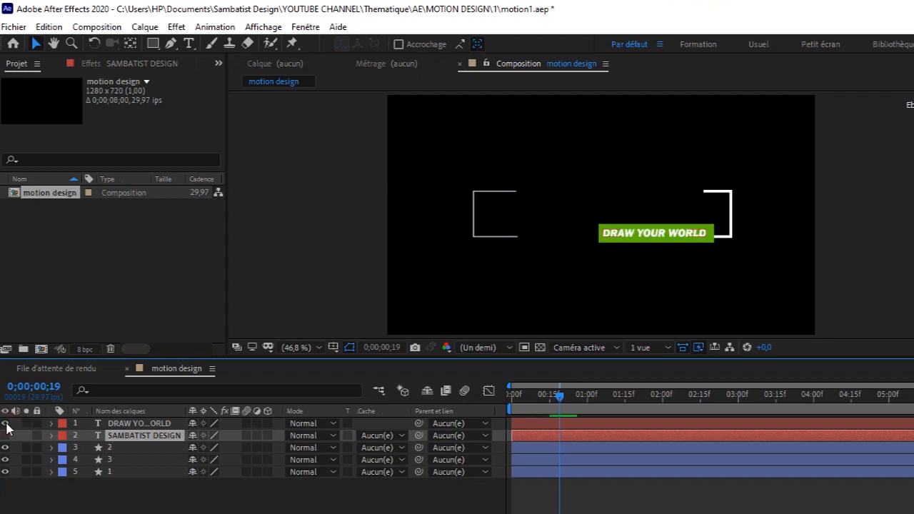
pyautogui.click(130, 425)
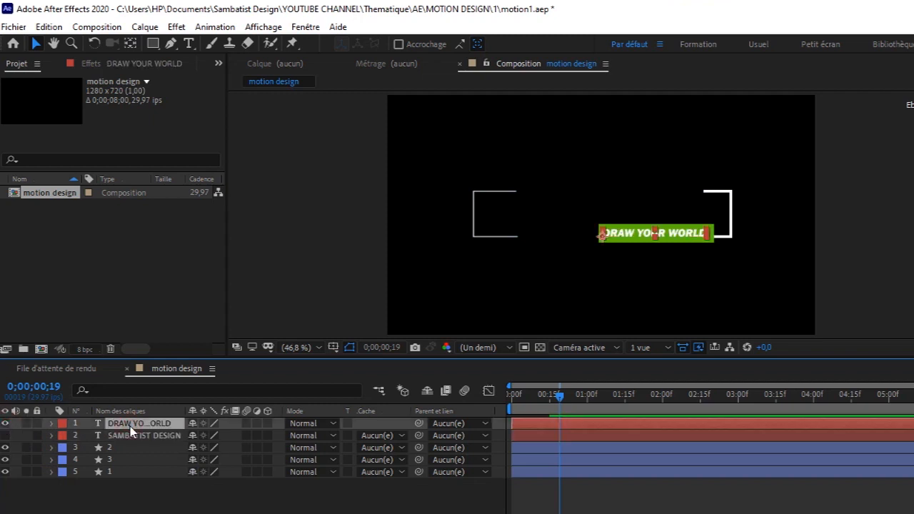
pyautogui.click(128, 448)
pyautogui.press('s')
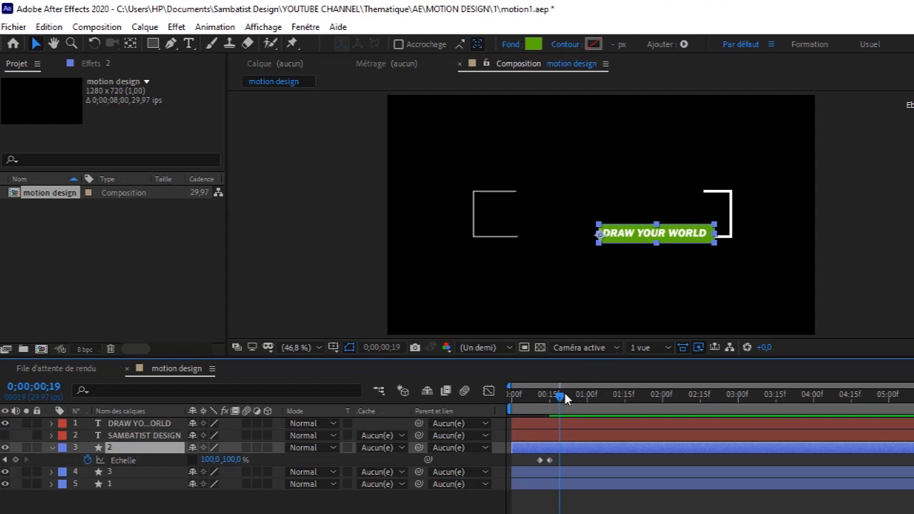
# With the Pen tool, draw a closed four-point mask on the DRAW YOUR WORLD layer, directly beneath the green bar and about as wide.
pyautogui.click(159, 427)
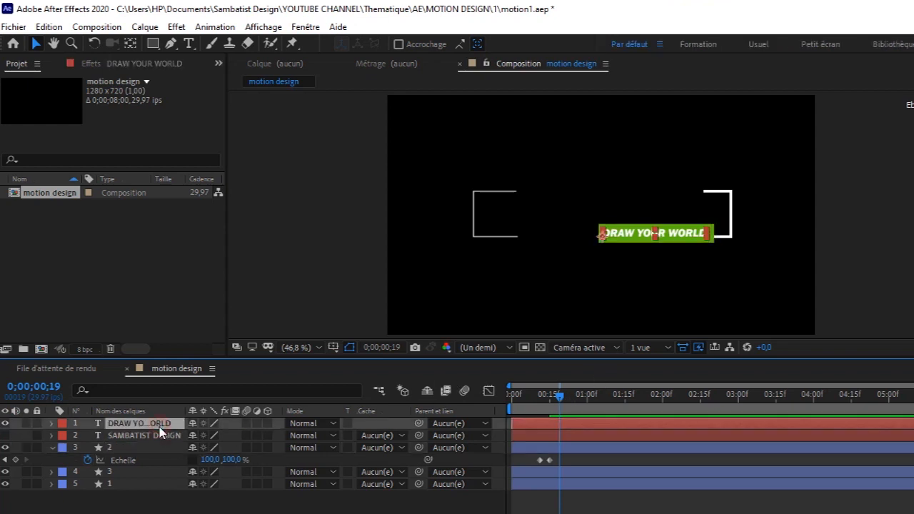
pyautogui.click(171, 43)
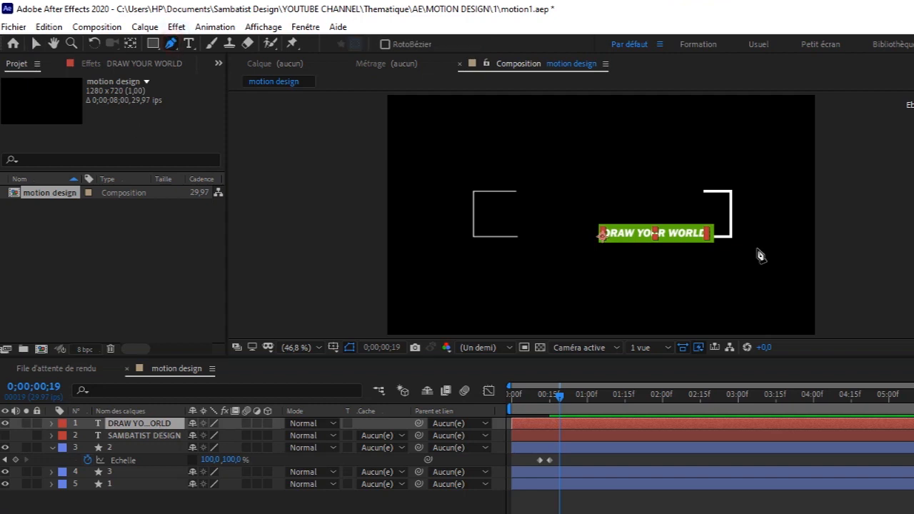
pyautogui.click(598, 243)
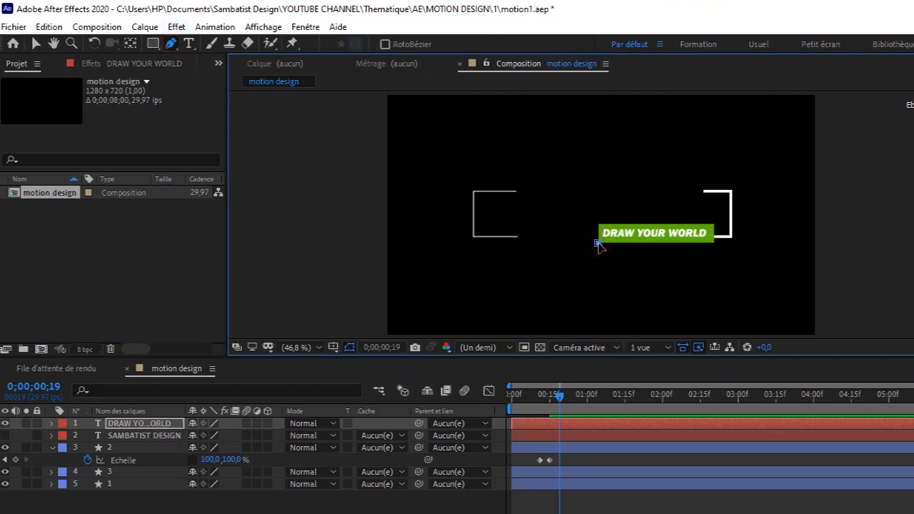
pyautogui.click(715, 243)
pyautogui.hotkey('ctrl', 'z')
pyautogui.moveTo(712, 243); pyautogui.dragTo(712, 268)
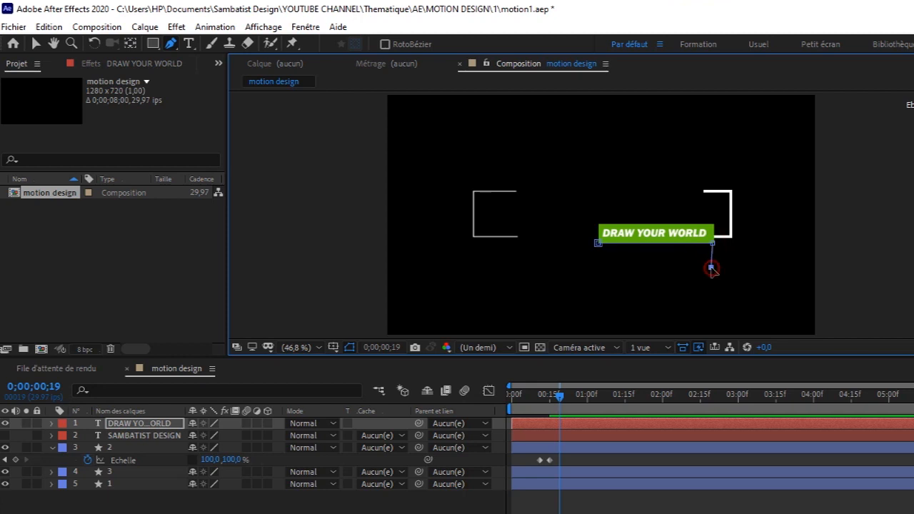
pyautogui.click(593, 269)
pyautogui.click(599, 244)
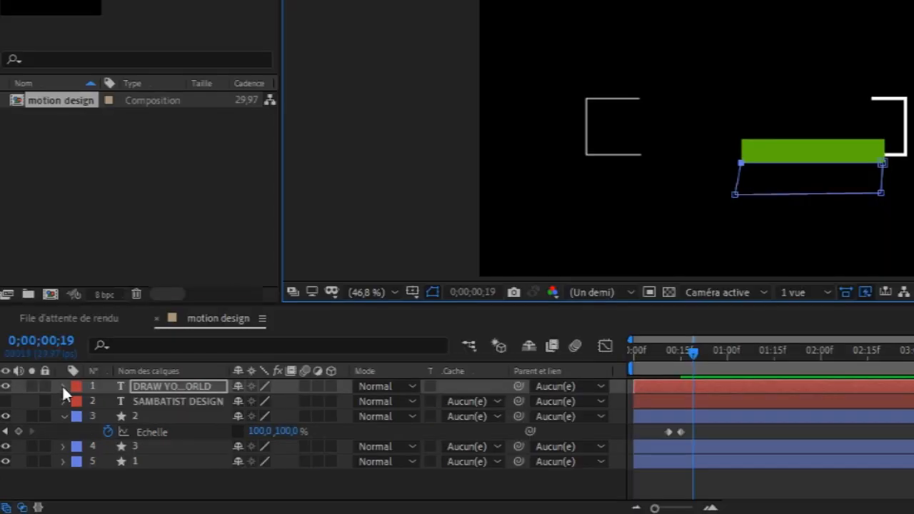
# Expand the masks of the DRAW YOUR WORLD layer and invert Masque 1.
pyautogui.click(51, 424)
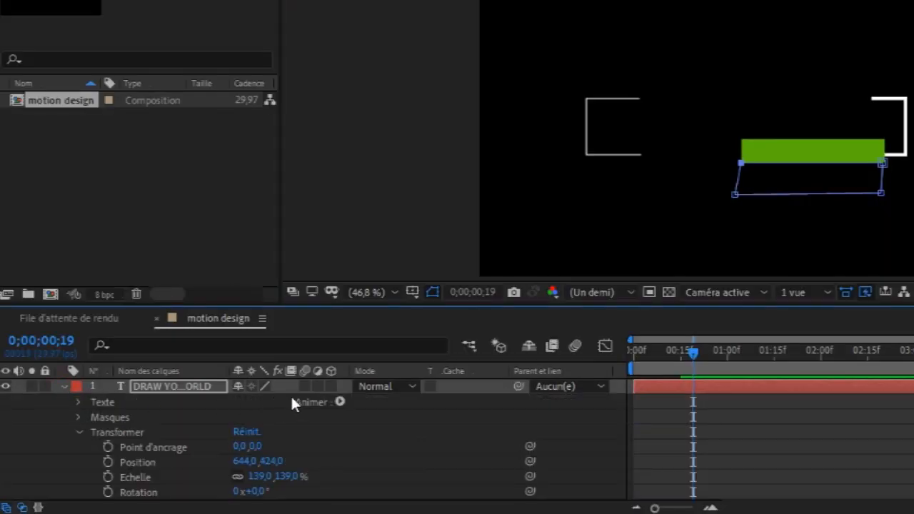
pyautogui.click(77, 433)
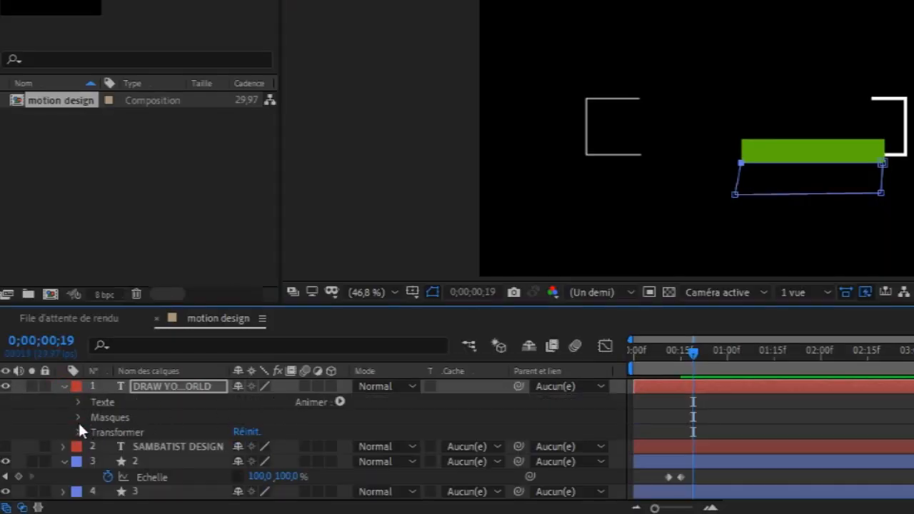
pyautogui.click(78, 417)
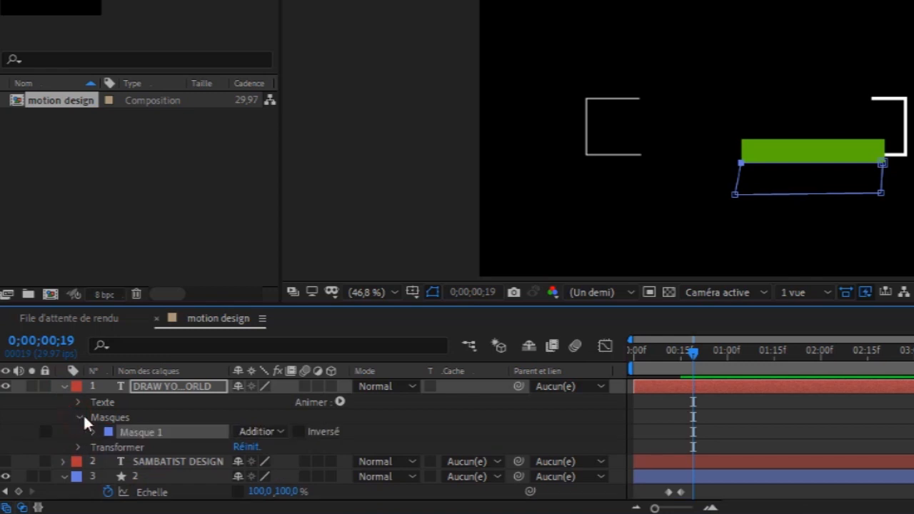
pyautogui.click(299, 432)
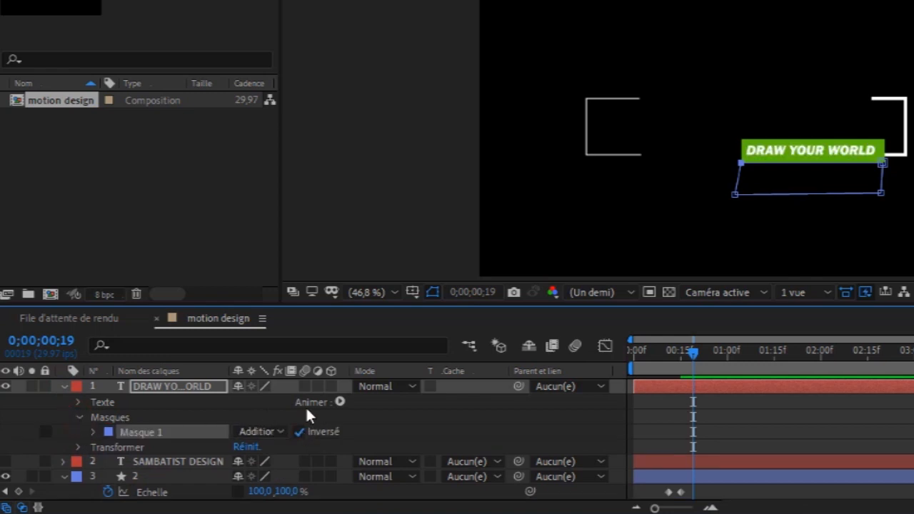
# Add a Position text animator to DRAW YOUR WORLD and set a Position keyframe of 0,0 at 0;00;00;24.
pyautogui.click(340, 403)
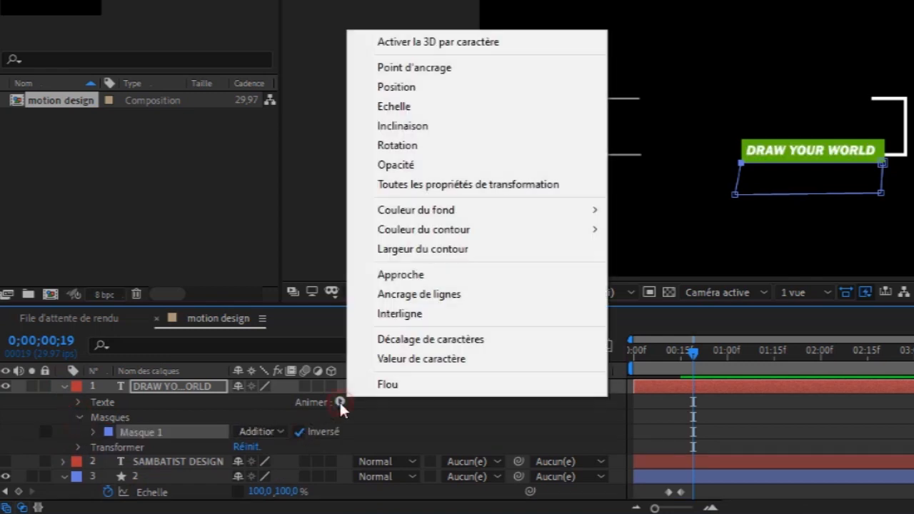
pyautogui.click(438, 88)
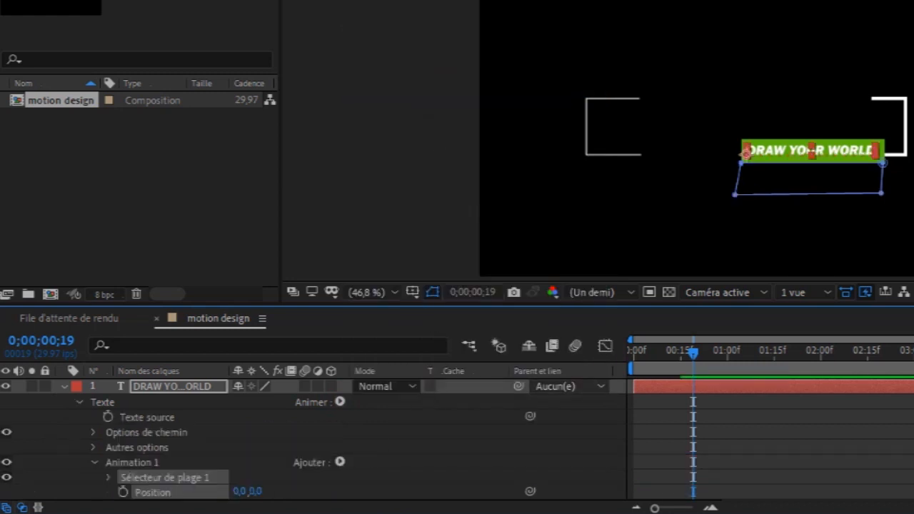
pyautogui.scroll(-5, 314, 439)
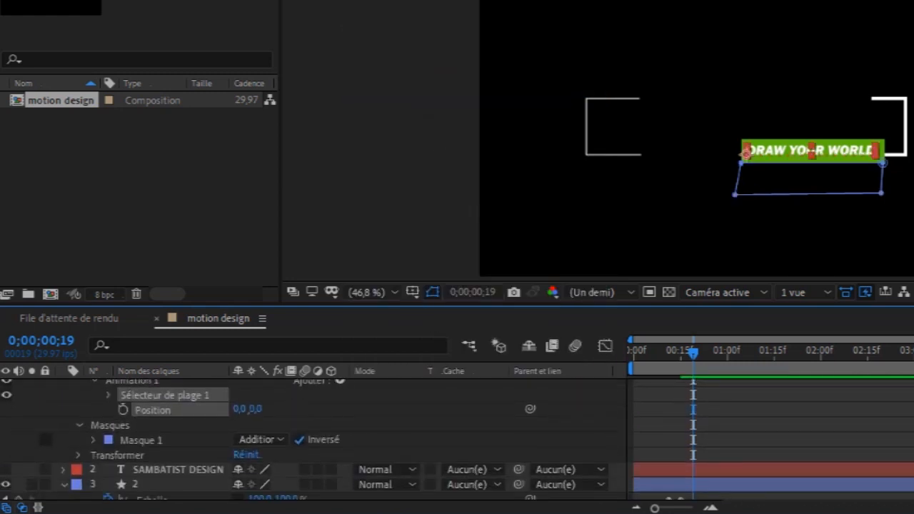
pyautogui.scroll(-2, 785, 440)
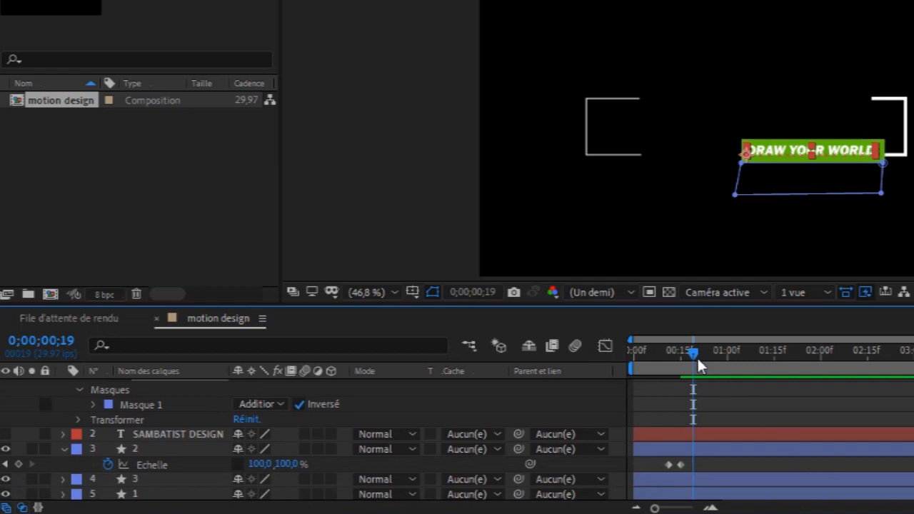
pyautogui.moveTo(695, 351); pyautogui.dragTo(712, 355)
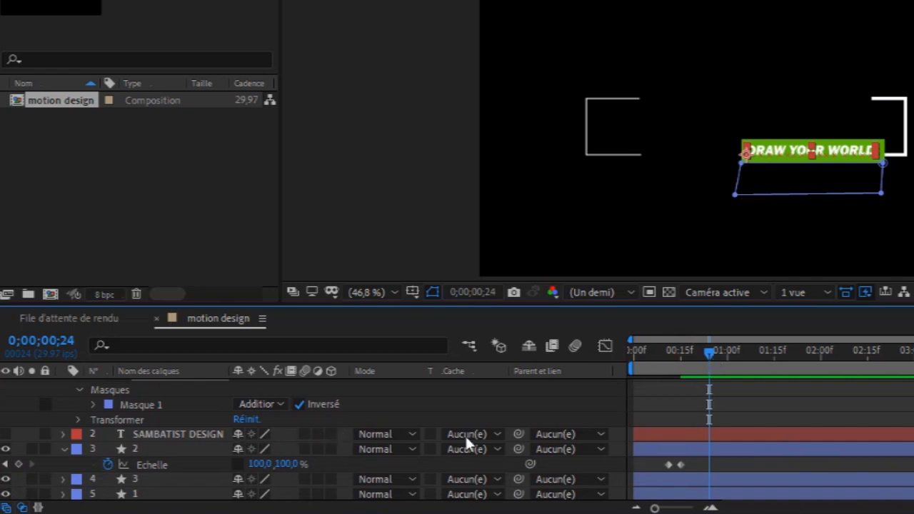
pyautogui.scroll(3, 314, 439)
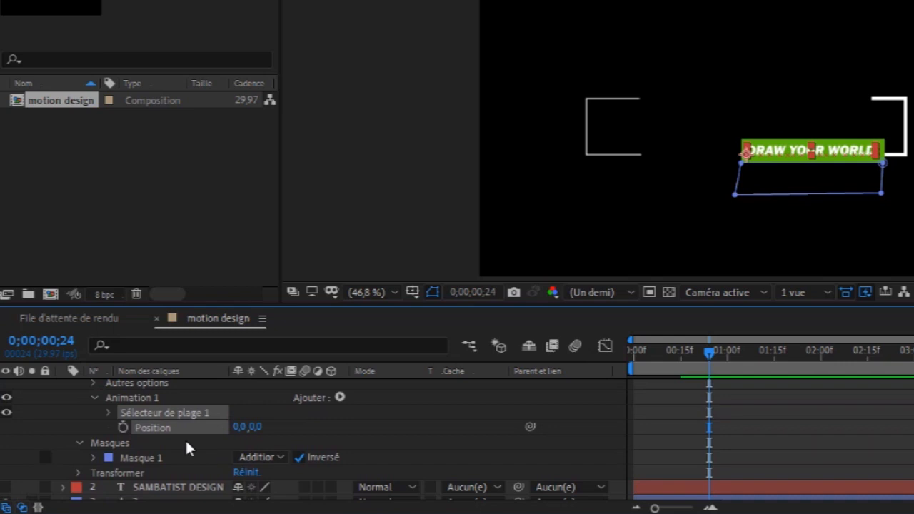
pyautogui.click(123, 427)
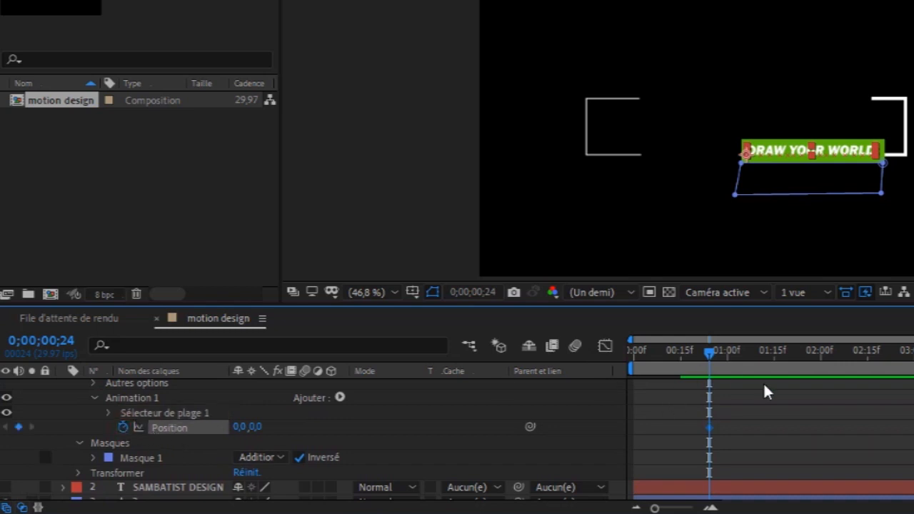
# At 0;00;00;17, increase the text animator's vertical Position to keyframe the tagline lower, and return the playhead to 0;00;00;24.
pyautogui.scroll(-2, 789, 368)
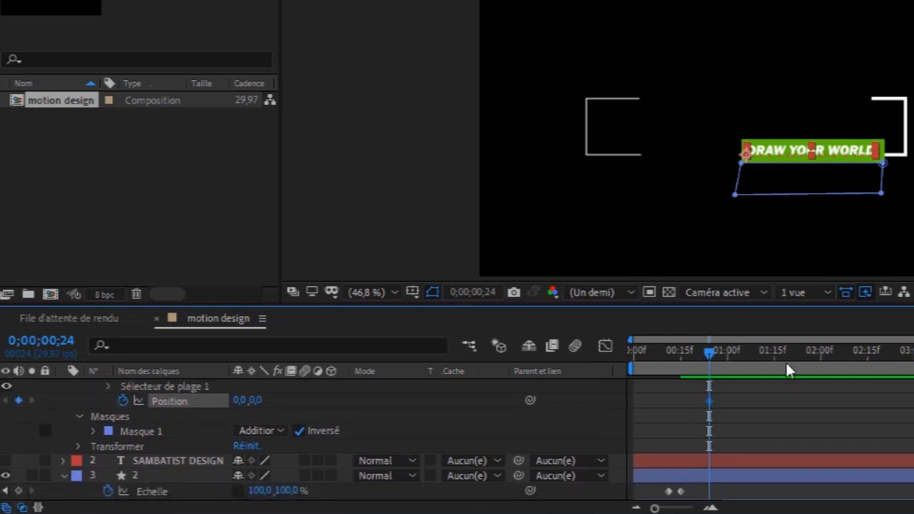
pyautogui.moveTo(696, 356)
pyautogui.mouseDown()
pyautogui.moveTo(673, 359)
pyautogui.moveTo(687, 366)
pyautogui.mouseUp()
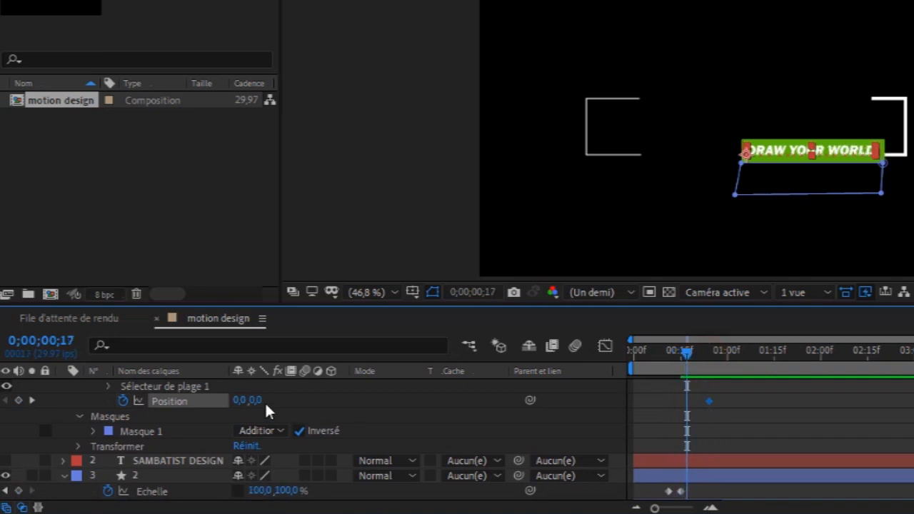
pyautogui.moveTo(255, 401); pyautogui.dragTo(294, 402)
pyautogui.moveTo(688, 353); pyautogui.dragTo(709, 361)
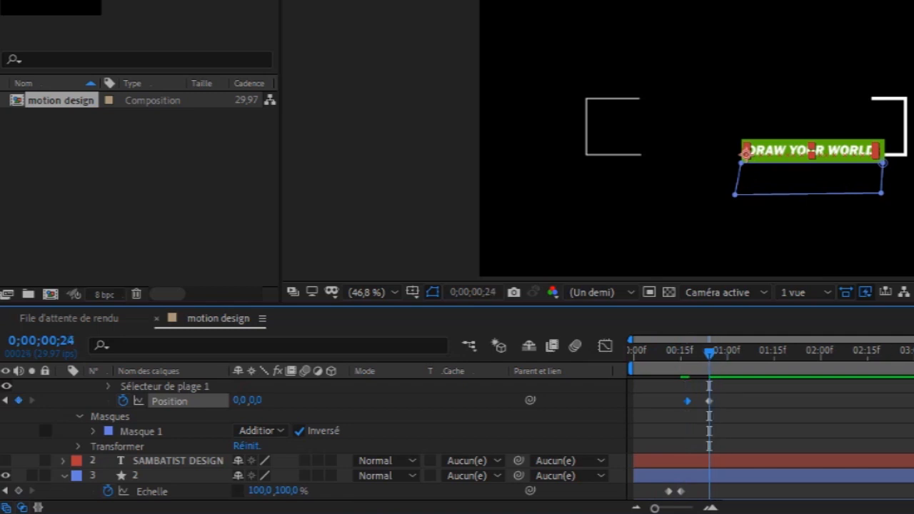
pyautogui.scroll(5, 314, 440)
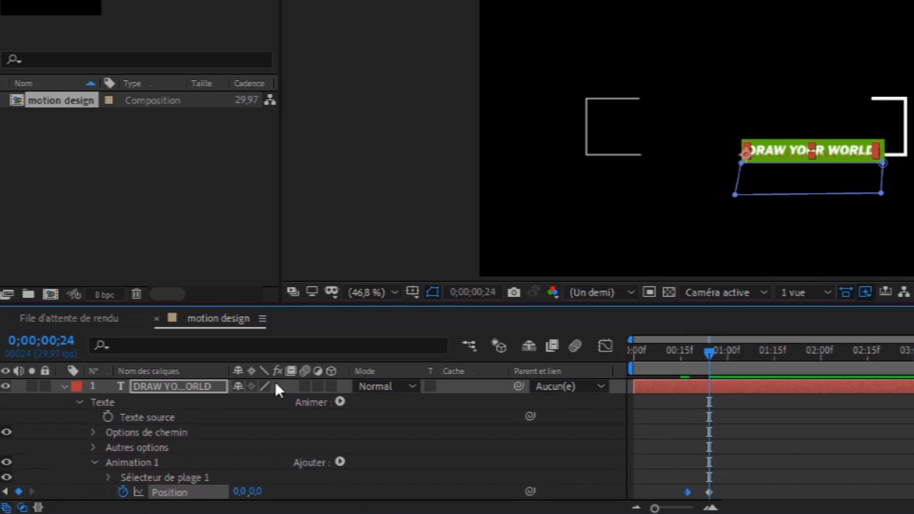
# Unhide the SAMBATIST DESIGN layer and draw a closed four-point Pen tool mask on it, directly above its text and about as wide.
pyautogui.click(64, 385)
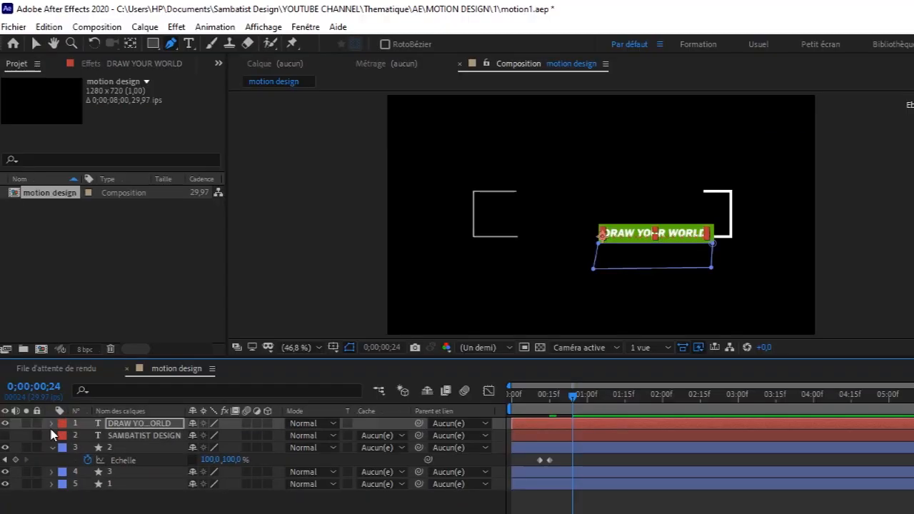
pyautogui.click(5, 436)
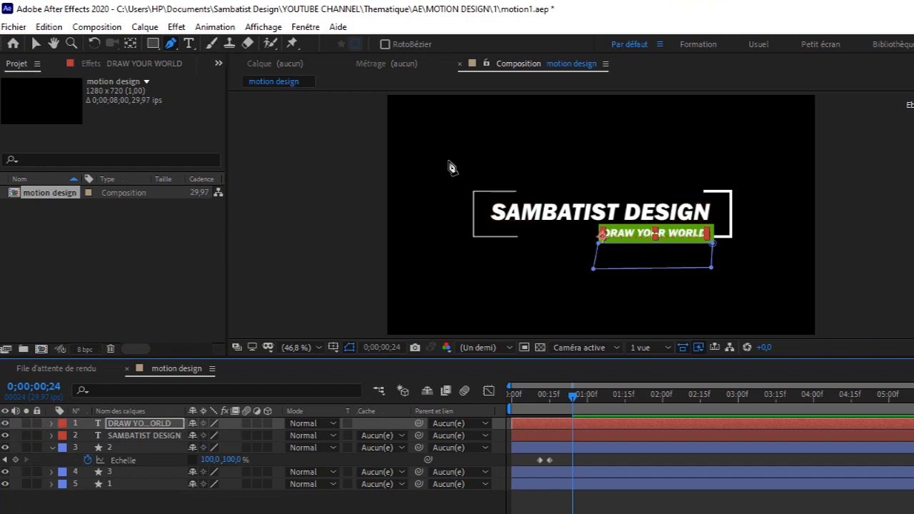
pyautogui.click(489, 202)
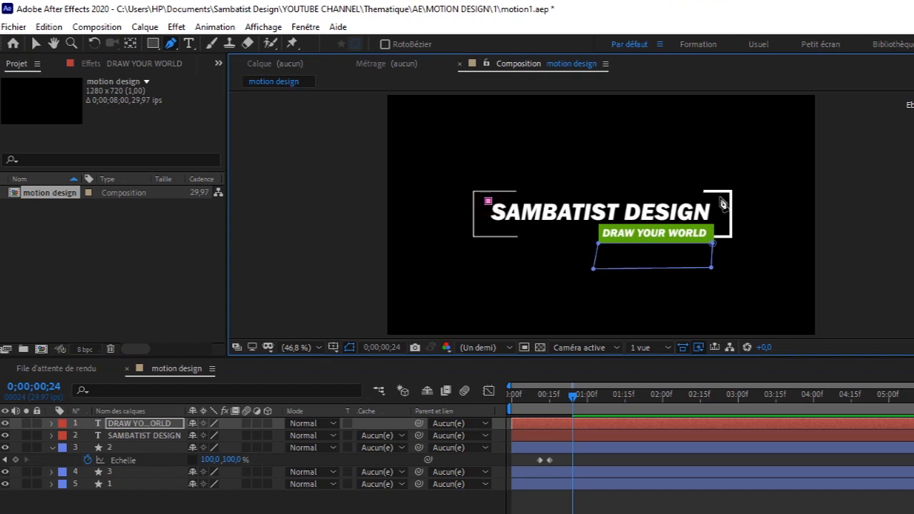
pyautogui.hotkey('ctrl', 'z')
pyautogui.click(122, 437)
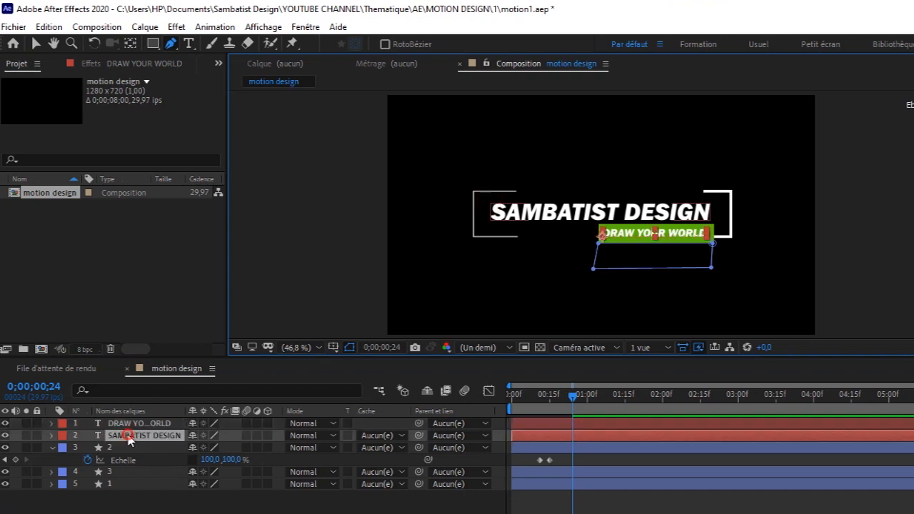
pyautogui.click(489, 200)
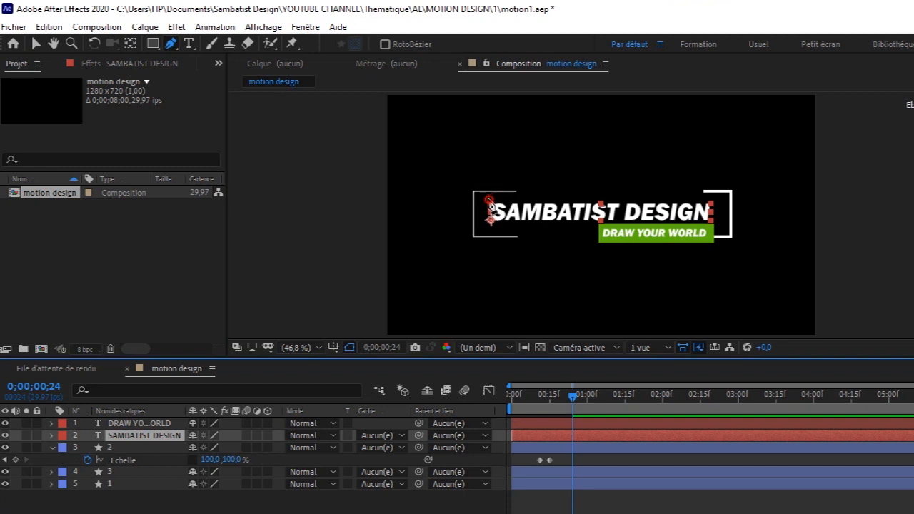
pyautogui.moveTo(714, 199); pyautogui.dragTo(713, 161)
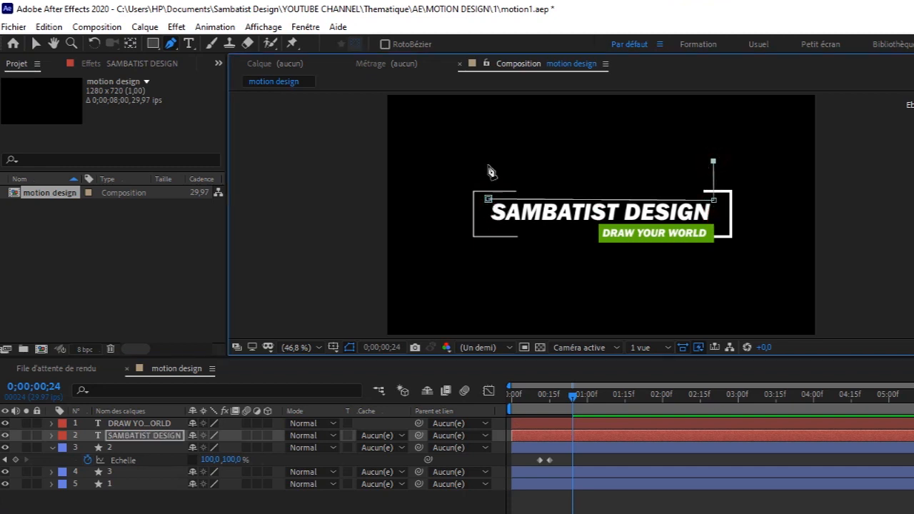
pyautogui.click(488, 159)
pyautogui.click(488, 199)
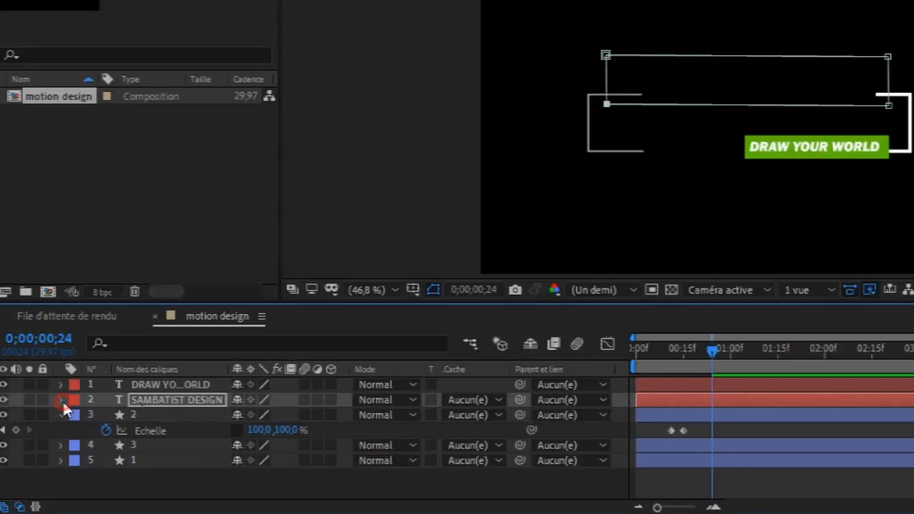
# Expand the masks of the SAMBATIST DESIGN layer and invert Masque 1.
pyautogui.click(51, 434)
pyautogui.click(340, 401)
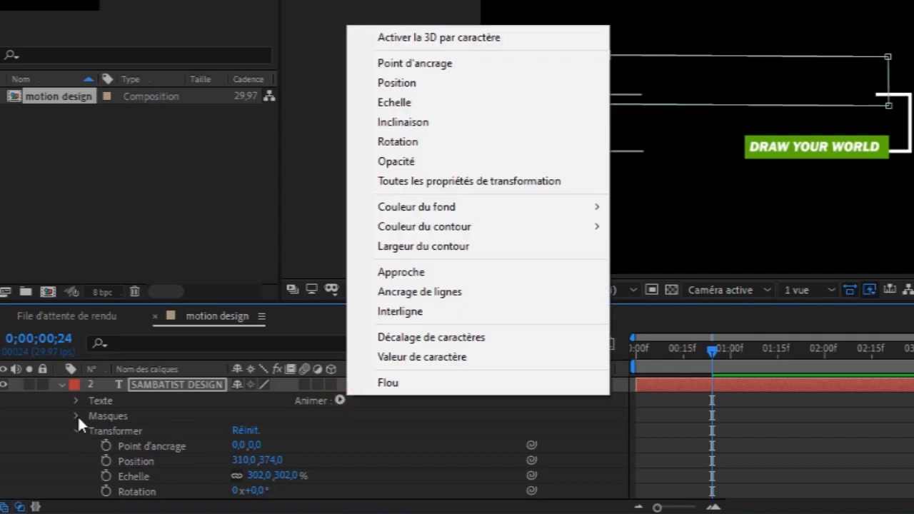
pyautogui.click(78, 431)
pyautogui.click(79, 430)
pyautogui.click(76, 416)
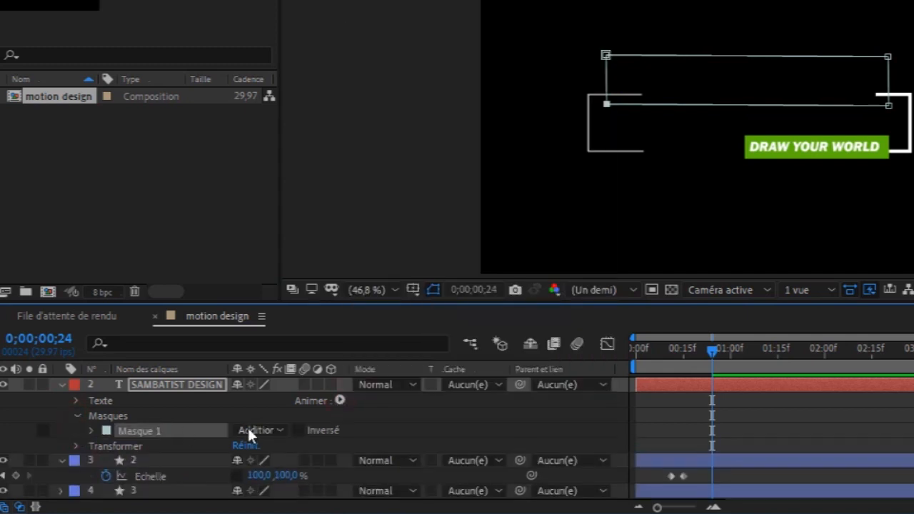
# Add a Position text animator to SAMBATIST DESIGN and set a Position keyframe of 0,0 at 0;00;00;24.
pyautogui.click(340, 401)
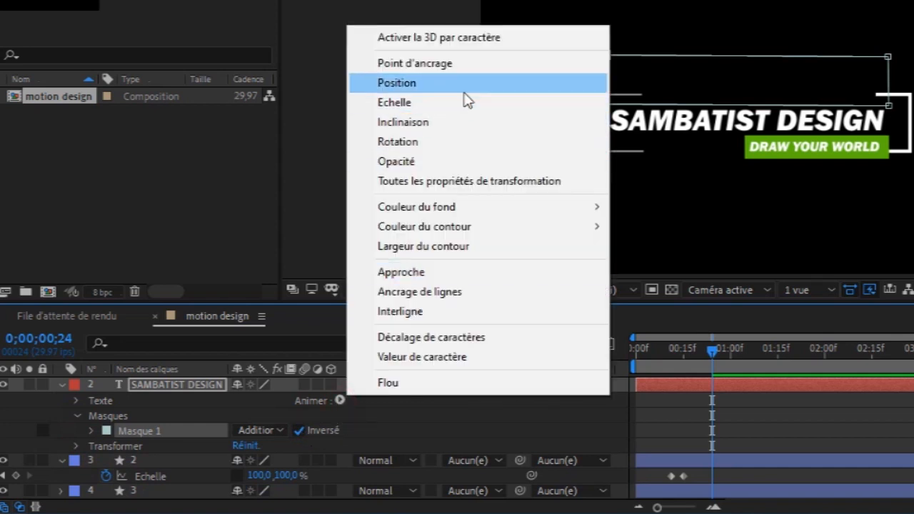
pyautogui.click(465, 87)
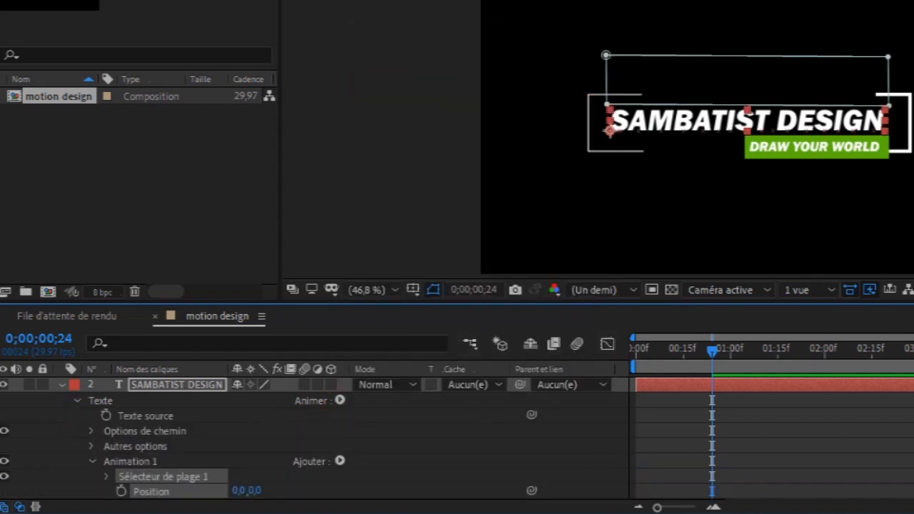
pyautogui.scroll(-5, 315, 439)
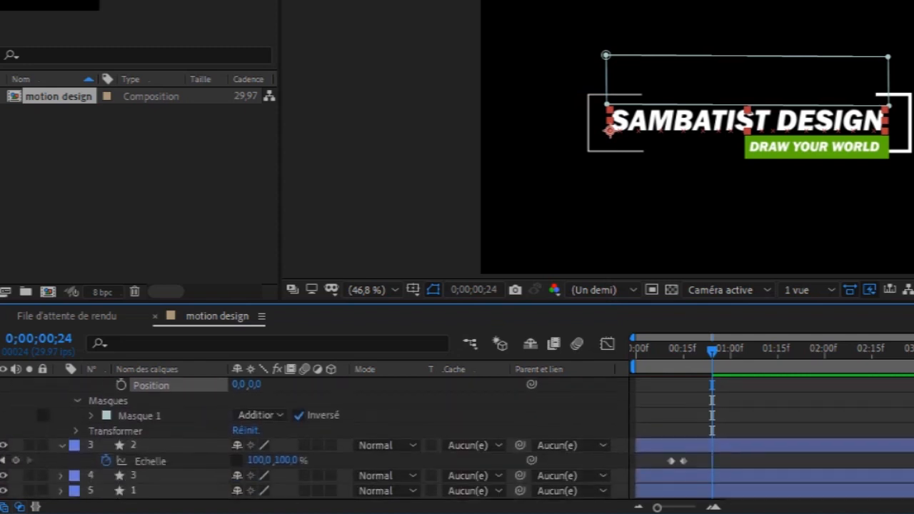
pyautogui.click(122, 384)
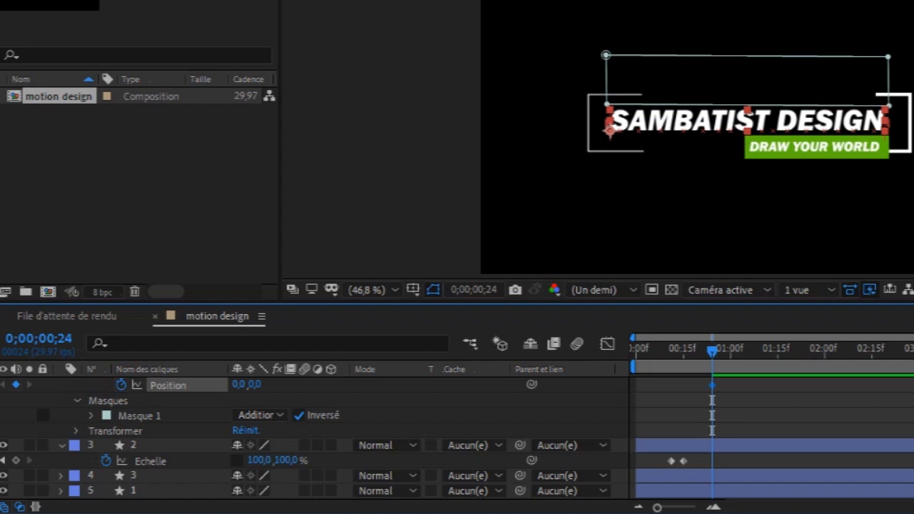
# Reveal the Position keyframes of DRAW YOUR WORLD and move the playhead to 0;00;00;20.
pyautogui.scroll(6, 315, 439)
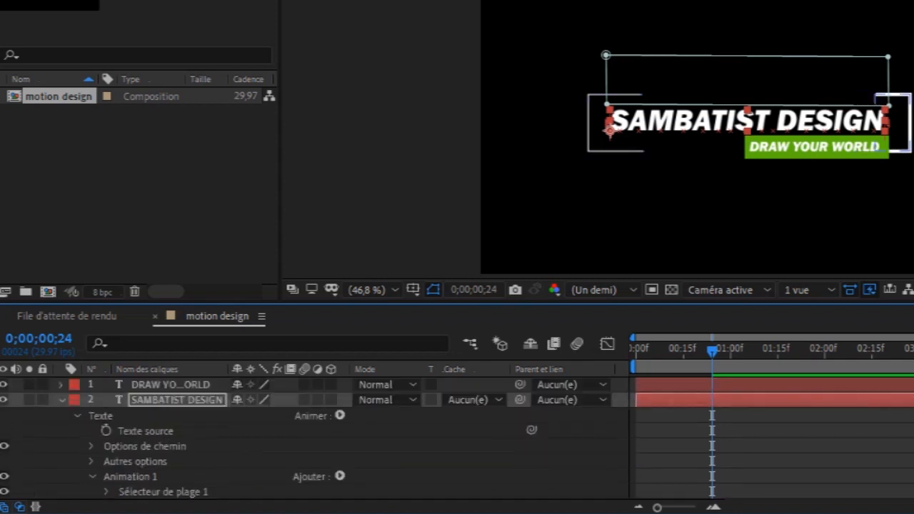
pyautogui.click(203, 385)
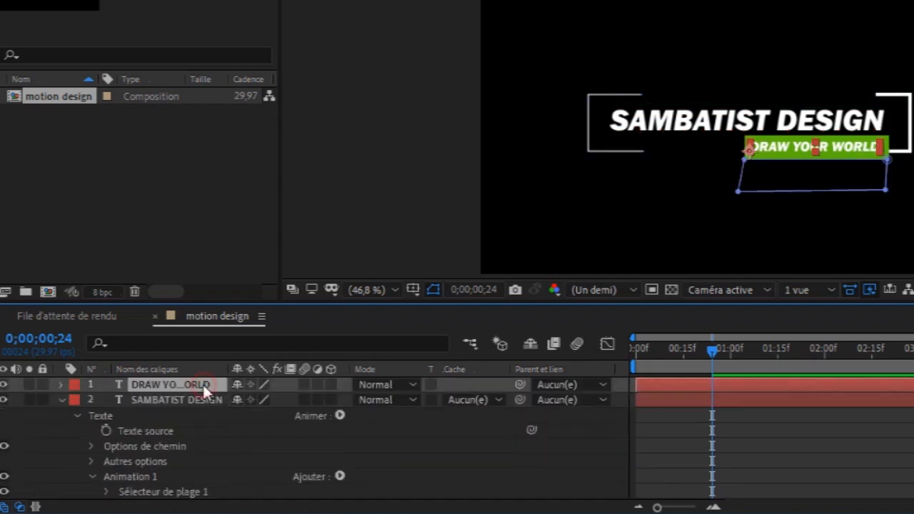
pyautogui.press('p')
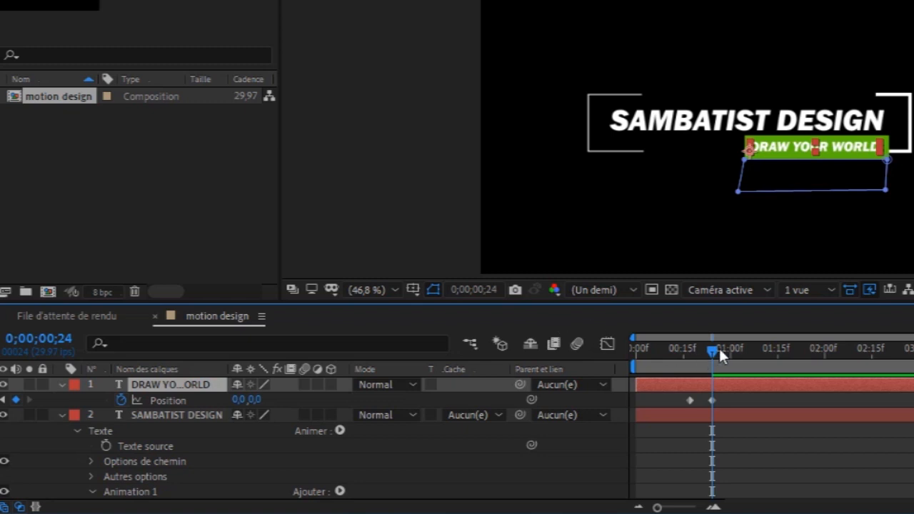
pyautogui.moveTo(712, 346)
pyautogui.mouseDown()
pyautogui.moveTo(690, 352)
pyautogui.moveTo(698, 351)
pyautogui.mouseUp()
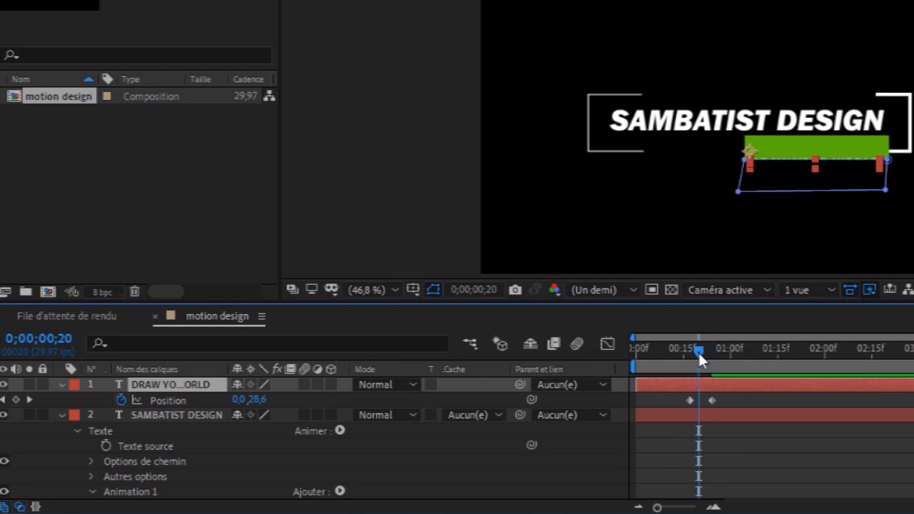
pyautogui.moveTo(258, 400); pyautogui.dragTo(228, 401)
pyautogui.hotkey('ctrl', 'z')
# At 0;00;00;20, keyframe the SAMBATIST DESIGN text animator's Position at 0,-37, and move the playhead to 0;00;00;26.
pyautogui.click(202, 417)
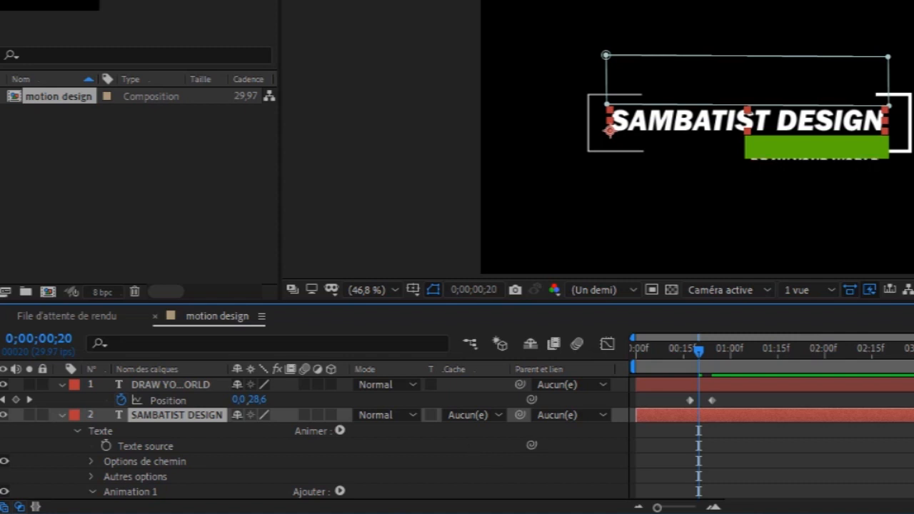
pyautogui.scroll(-3, 314, 435)
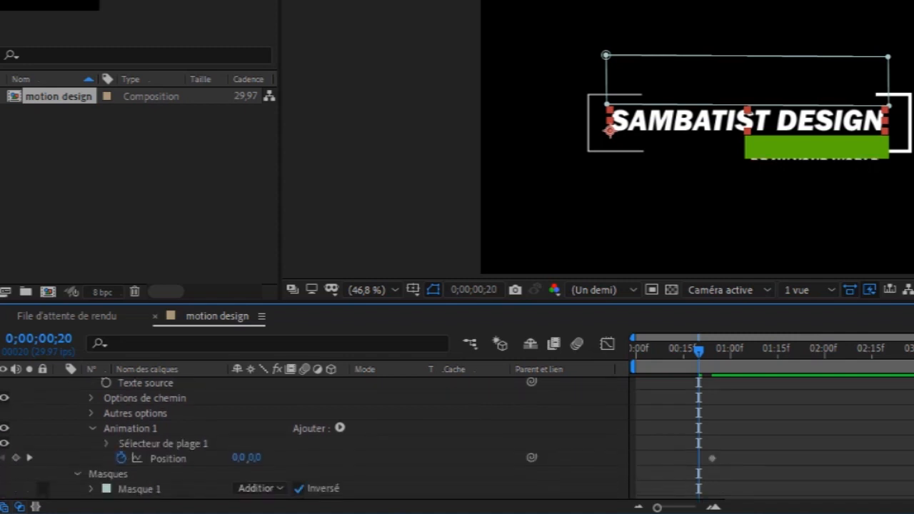
pyautogui.scroll(2, 314, 435)
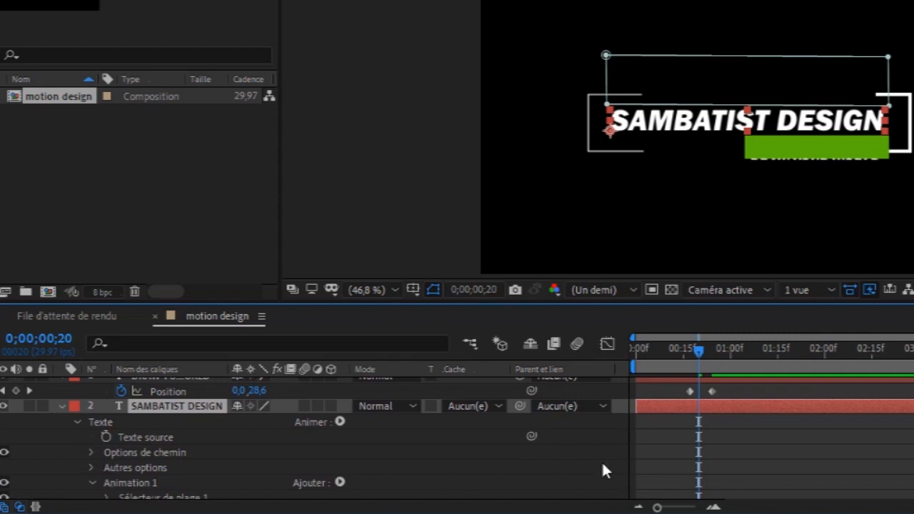
pyautogui.scroll(-6, 471, 447)
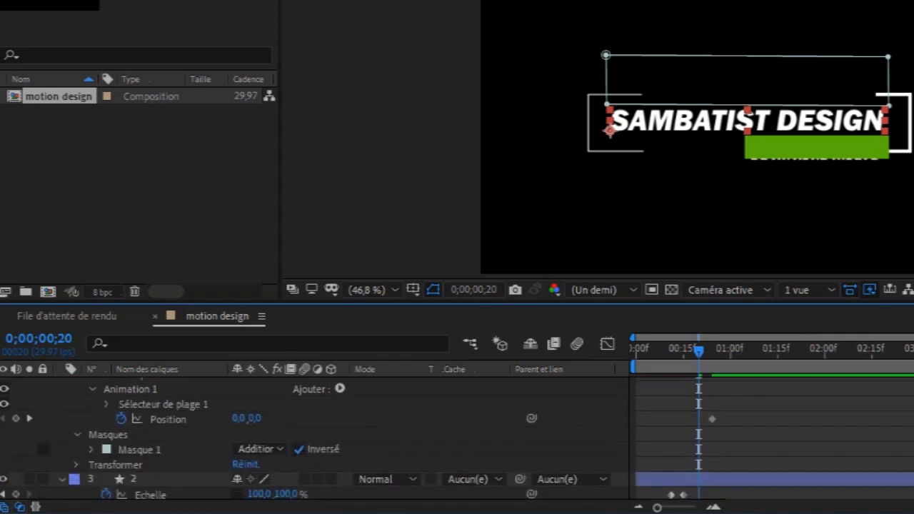
pyautogui.moveTo(256, 419); pyautogui.dragTo(213, 425)
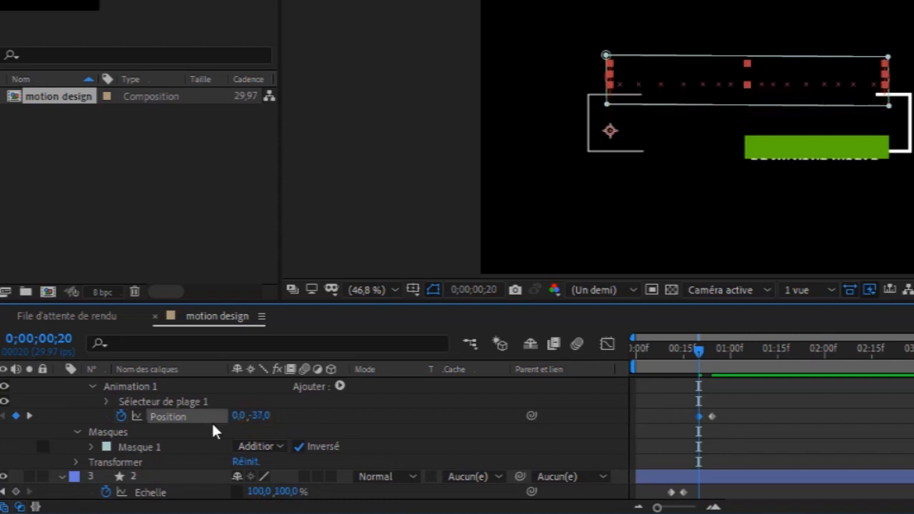
pyautogui.moveTo(699, 348); pyautogui.dragTo(720, 349)
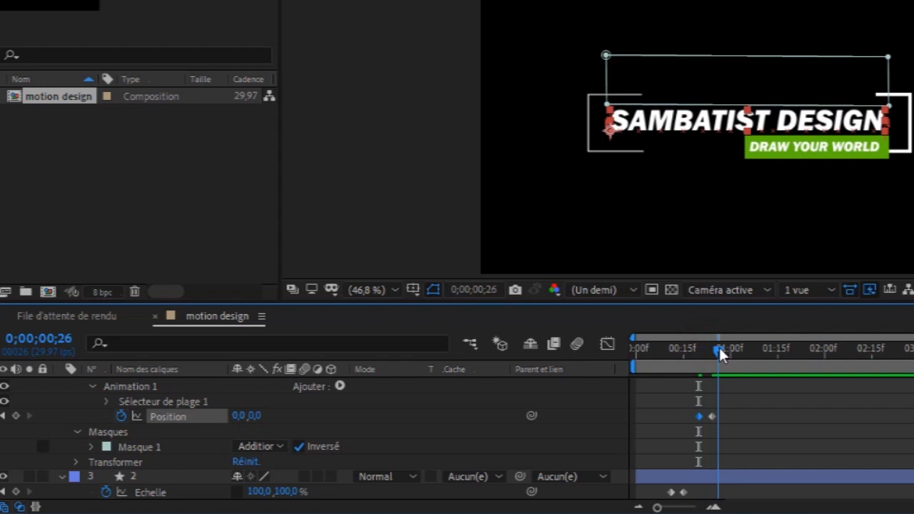
# Collapse the properties of SAMBATIST DESIGN, DRAW YOUR WORLD and shape layer 2 in the timeline.
pyautogui.scroll(3, 457, 439)
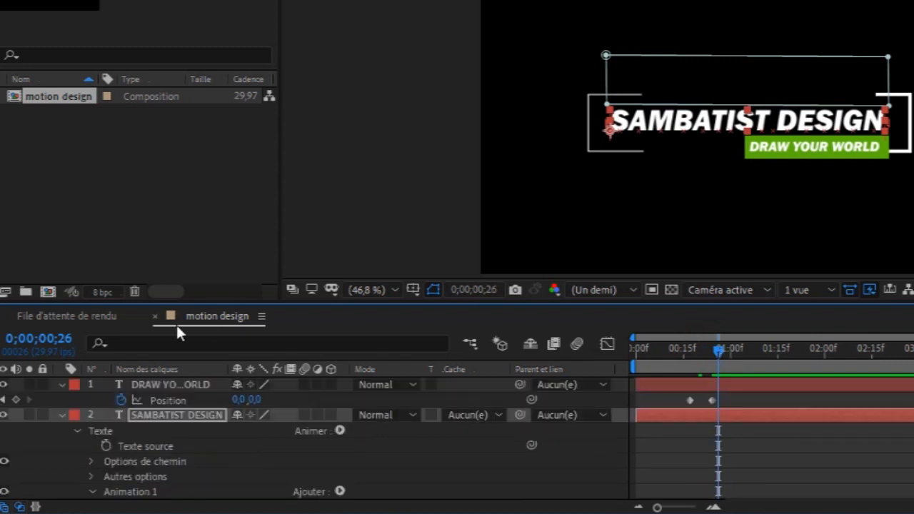
pyautogui.click(61, 415)
pyautogui.click(60, 385)
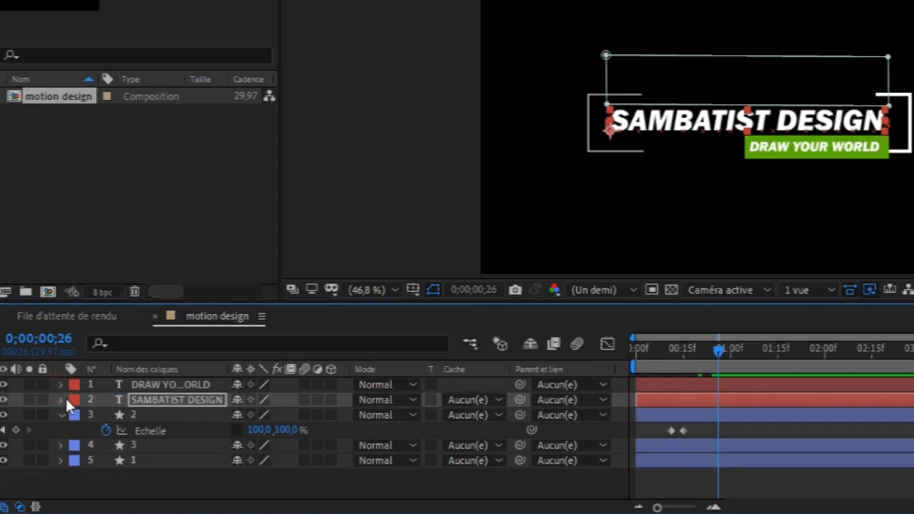
pyautogui.click(60, 415)
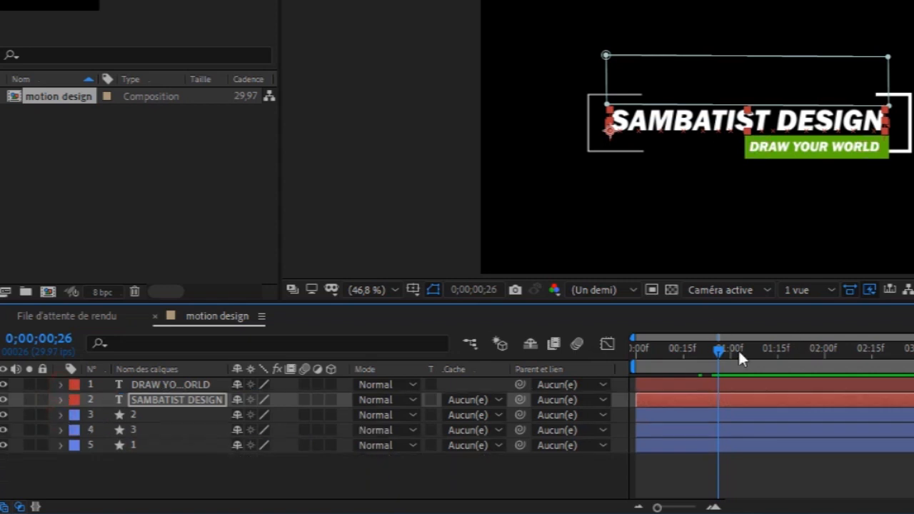
# Preview the title animation from the start of the composition.
pyautogui.moveTo(718, 350); pyautogui.dragTo(612, 366)
pyautogui.press('space')
pyautogui.press('space')
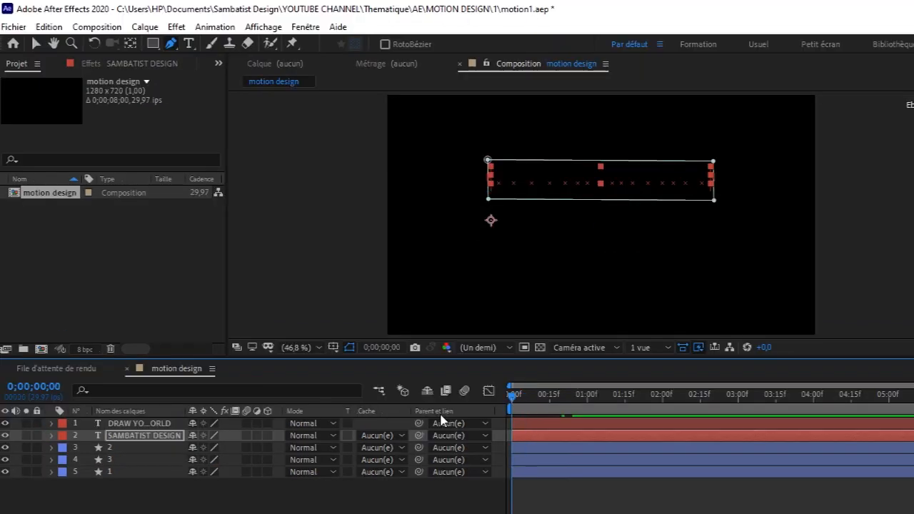
# Enable motion blur on all five layers and for the composition, and clear the layer selection.
pyautogui.click(139, 425)
pyautogui.keyDown('shift'); pyautogui.click(145, 467); pyautogui.keyUp('shift')
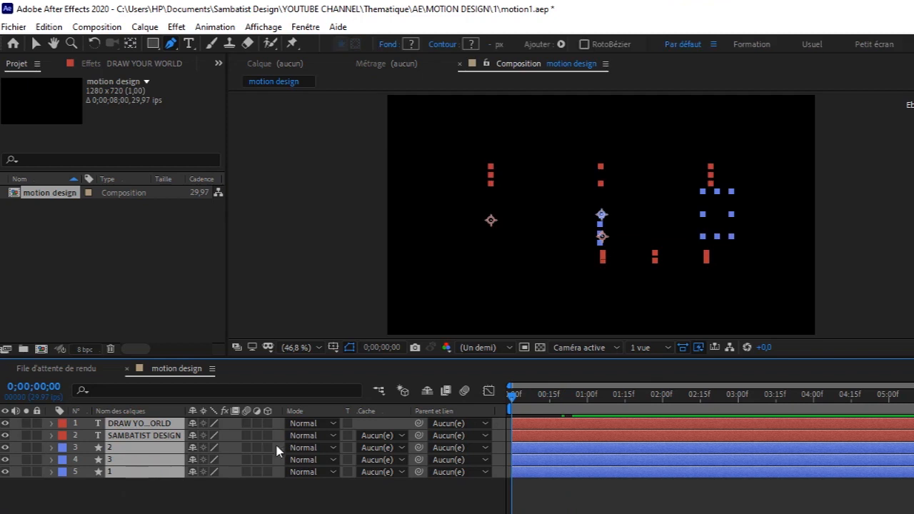
pyautogui.click(248, 424)
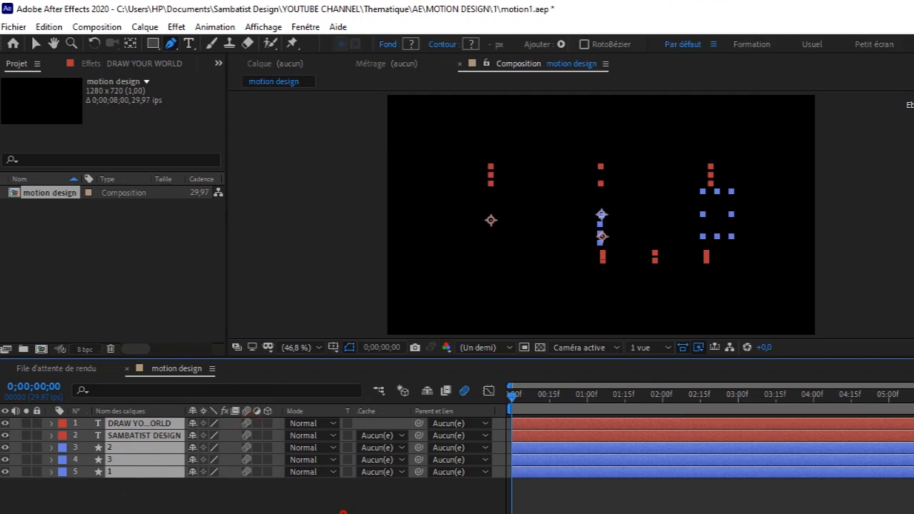
pyautogui.click(329, 505)
# Move the playhead to 0;00;00;29 and reveal the keyframed properties of all five layers.
pyautogui.moveTo(510, 397); pyautogui.dragTo(582, 398)
pyautogui.click(166, 425)
pyautogui.keyDown('shift'); pyautogui.click(151, 471); pyautogui.keyUp('shift')
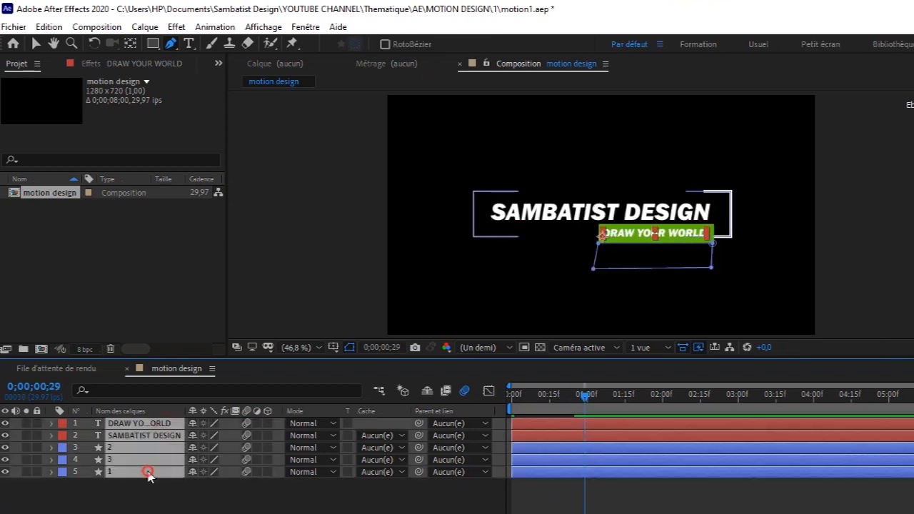
pyautogui.press('u')
# Split all five layers at 0;00;03;00 and delete the portions after that time.
pyautogui.hotkey('ctrl', 'shift', 'd')
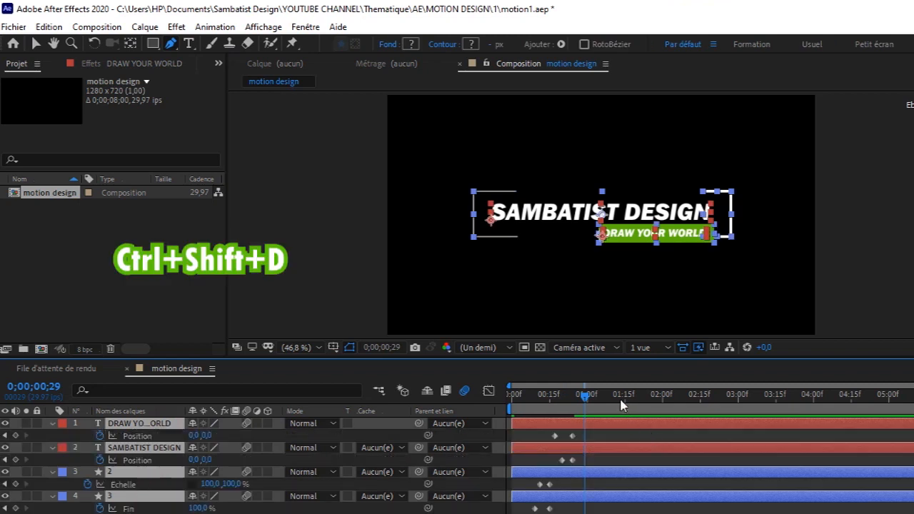
pyautogui.moveTo(587, 397); pyautogui.dragTo(739, 417)
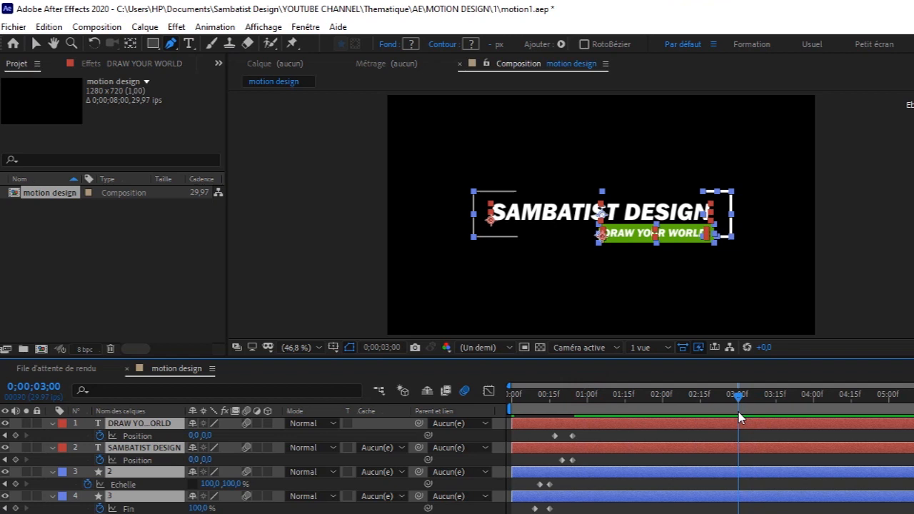
pyautogui.hotkey('ctrl', 'shift', 'd')
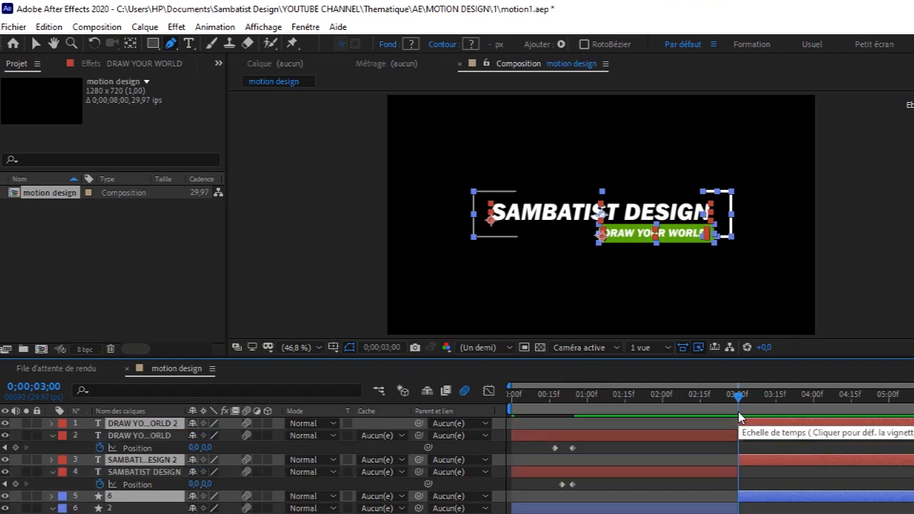
pyautogui.press('Delete')
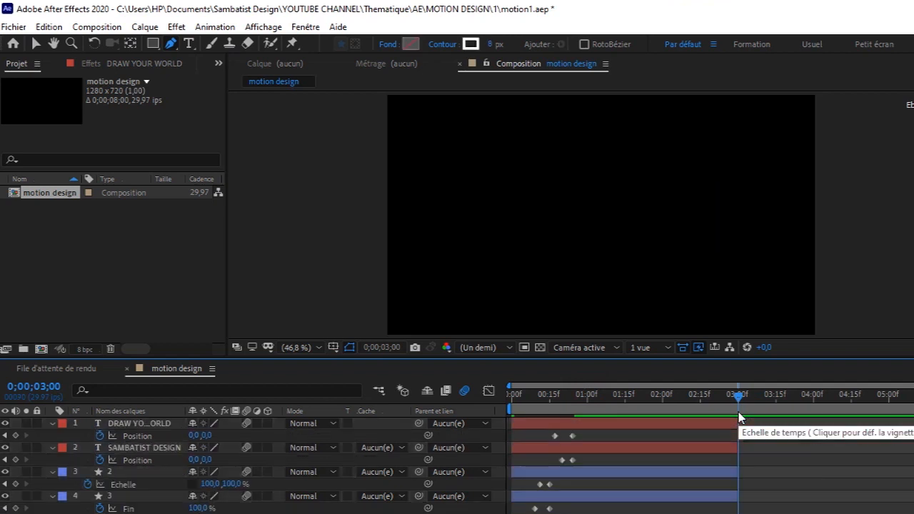
# Collapse the revealed keyframe properties of all five layers in the timeline.
pyautogui.click(54, 424)
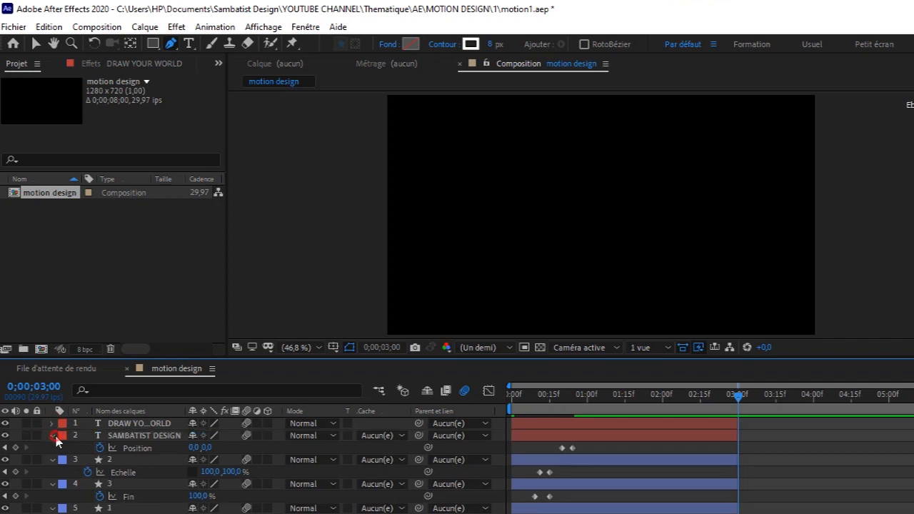
pyautogui.click(55, 435)
pyautogui.click(53, 448)
pyautogui.click(53, 459)
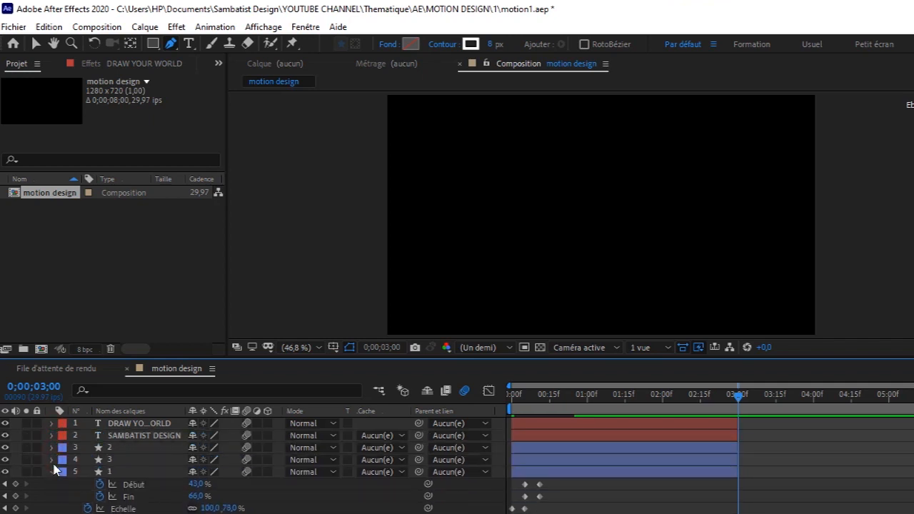
pyautogui.click(52, 472)
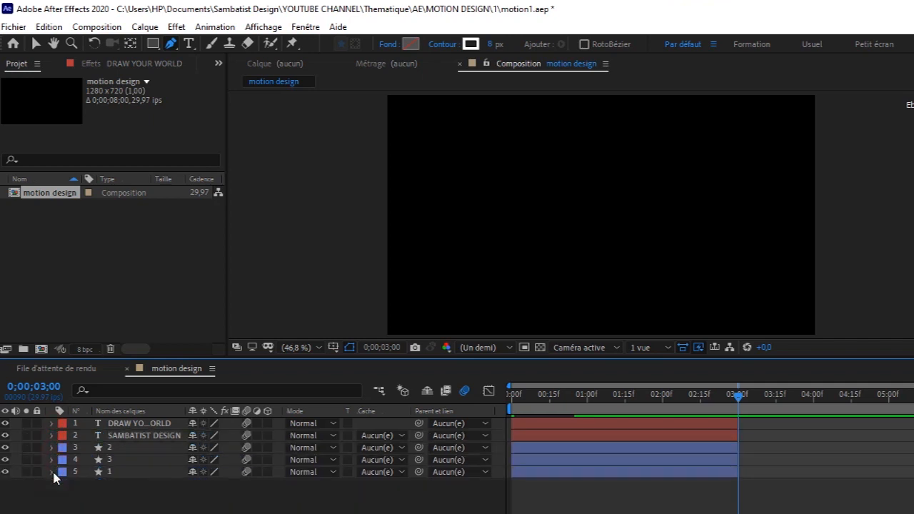
# Move the playhead to 0;00;00;26 and precompose all five layers into a new composition named mo.
pyautogui.click(737, 394)
pyautogui.moveTo(597, 409); pyautogui.dragTo(580, 423)
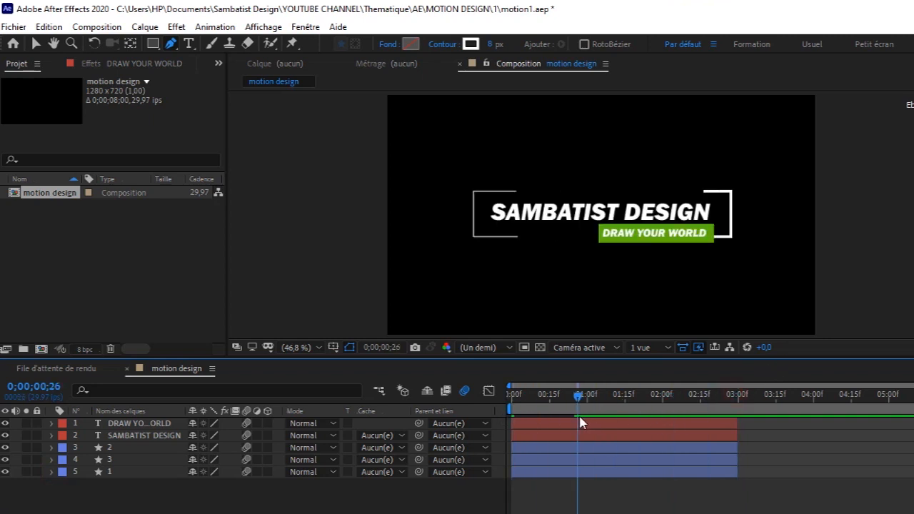
pyautogui.click(165, 424)
pyautogui.keyDown('shift'); pyautogui.click(158, 472); pyautogui.keyUp('shift')
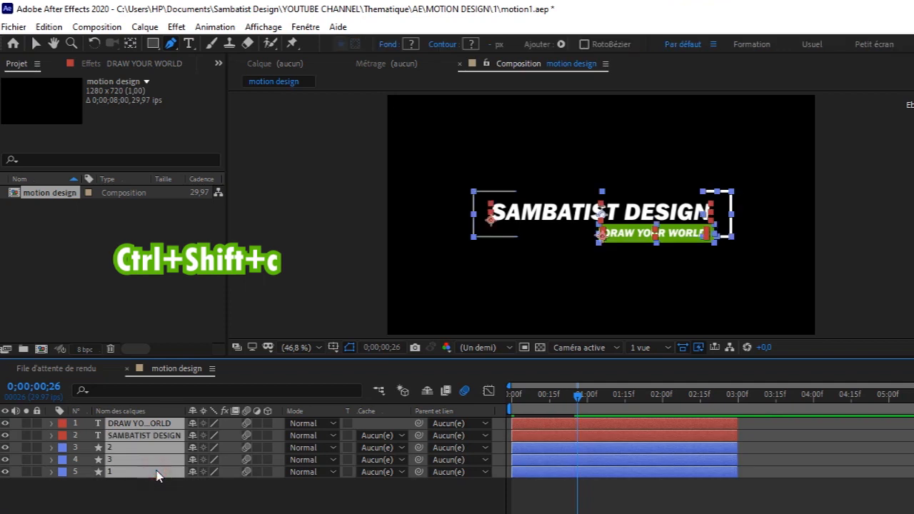
pyautogui.hotkey('ctrl', 'shift', 'c')
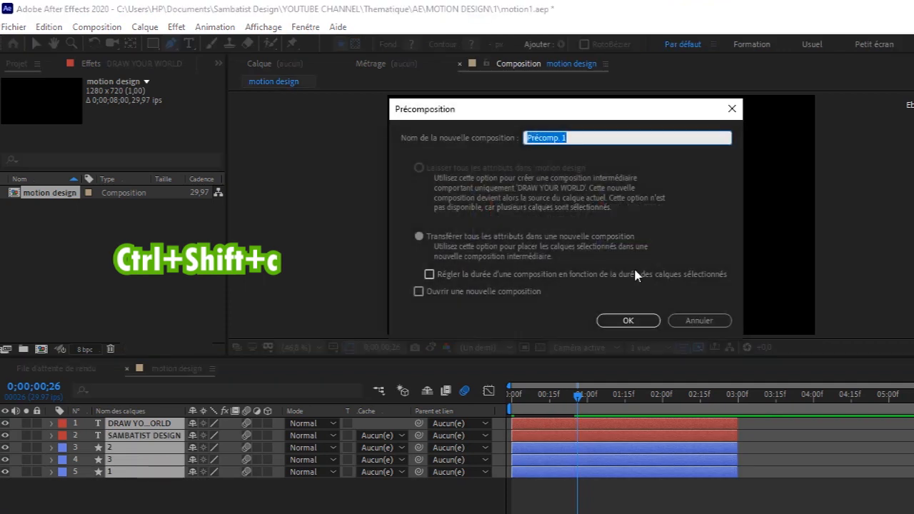
pyautogui.write('mpt')
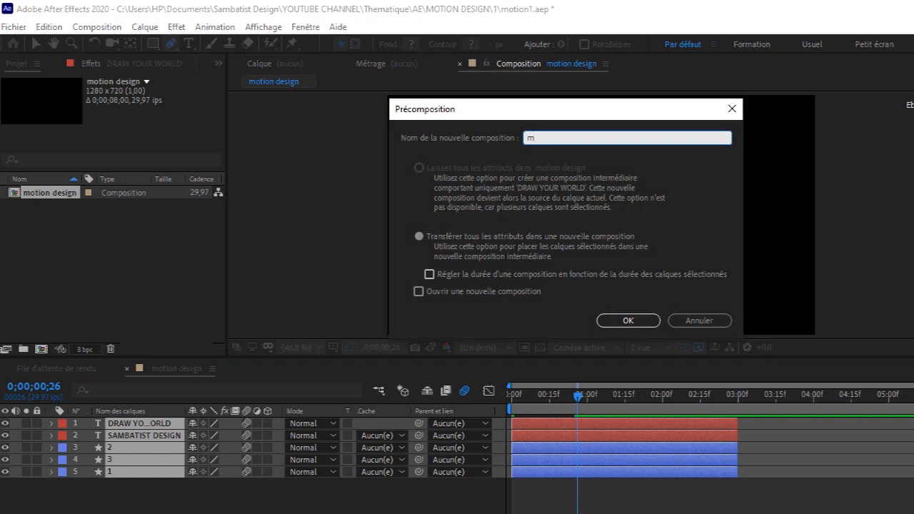
pyautogui.click(630, 320)
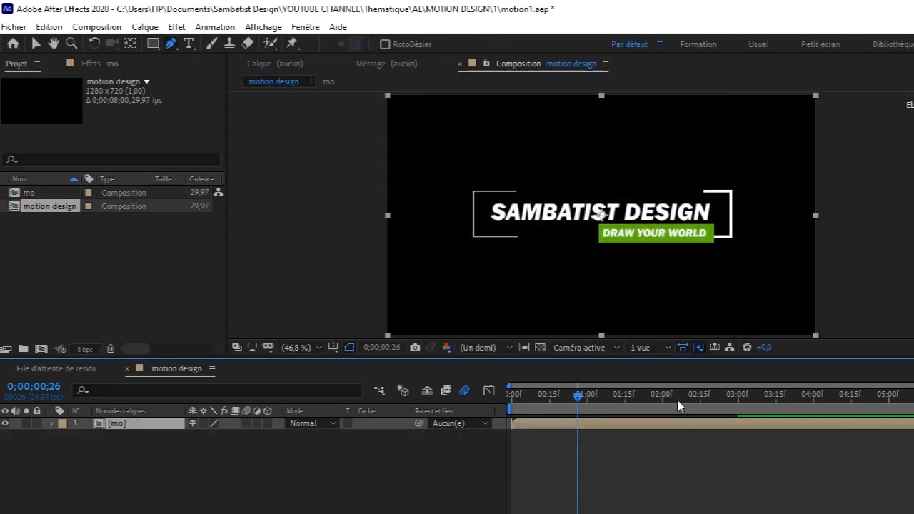
# Split the mo layer at 0;00;02;29 and delete the portion after that time.
pyautogui.moveTo(577, 395); pyautogui.dragTo(739, 398)
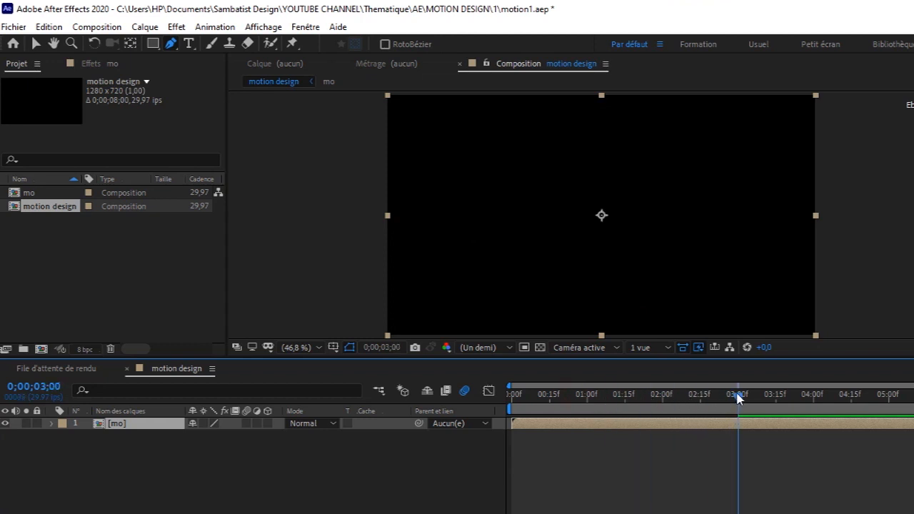
pyautogui.press('pageup')
pyautogui.hotkey('ctrl', 'shift', 'd')
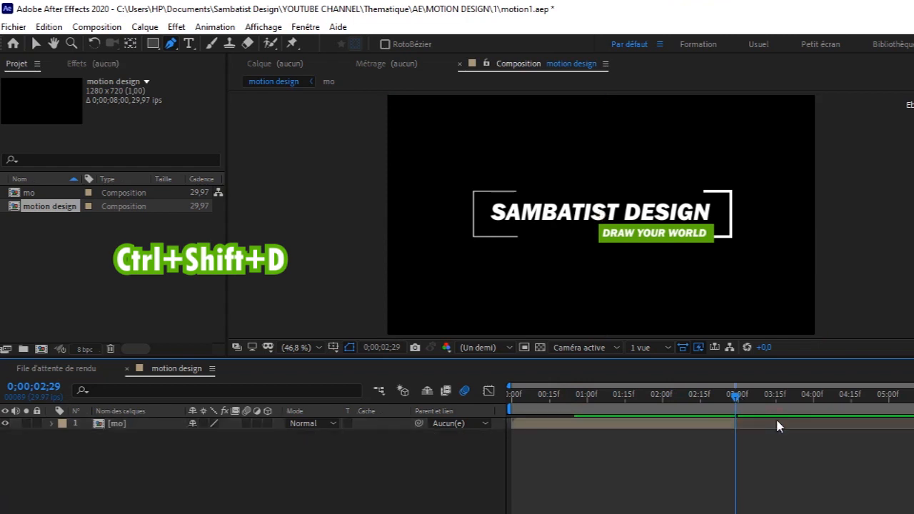
pyautogui.press('Delete')
# Duplicate the trimmed mo layer and shift the copy so it starts where the original ends.
pyautogui.click(140, 425)
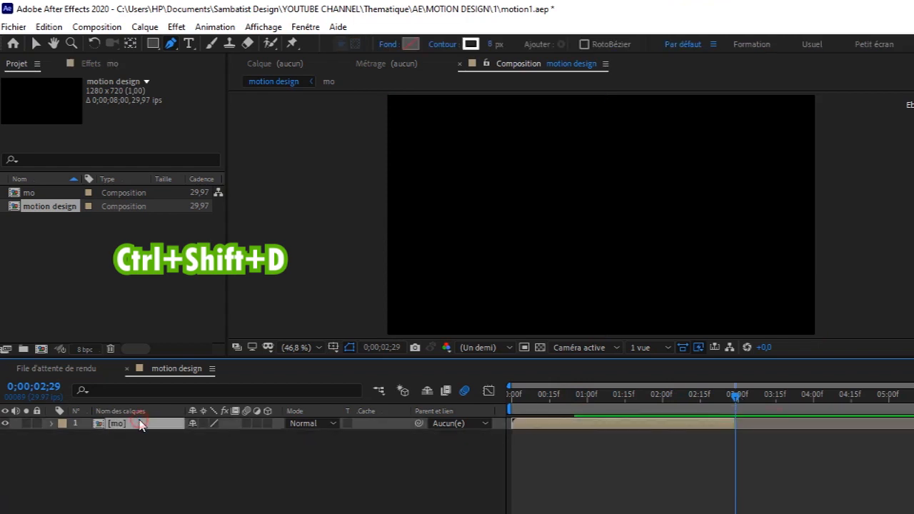
pyautogui.hotkey('ctrl', 'd')
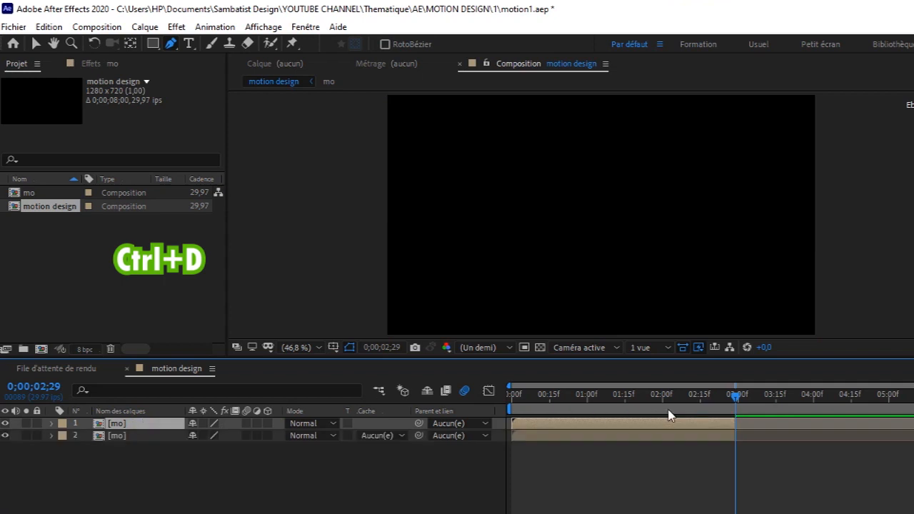
pyautogui.moveTo(651, 427); pyautogui.dragTo(869, 422)
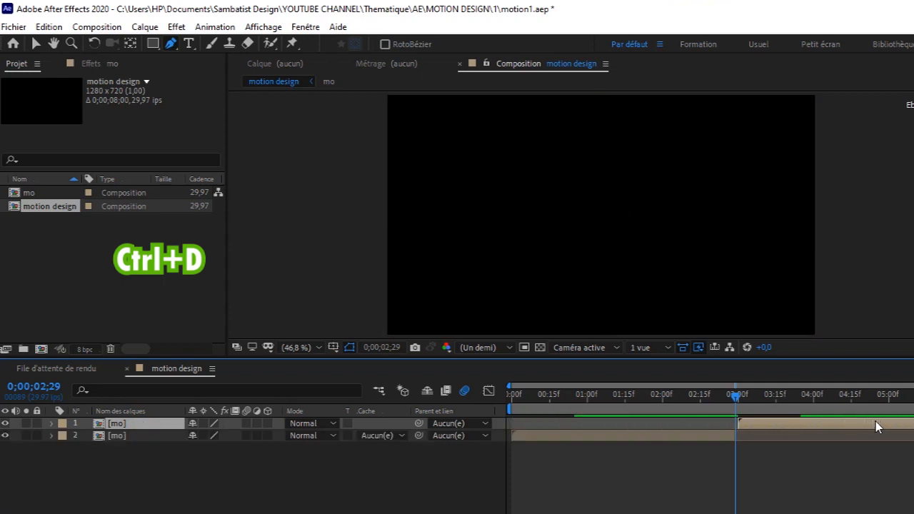
# Enable time remapping on the duplicated mo layer and add a time-remap keyframe at its end, at 0;00;05;28.
pyautogui.moveTo(736, 397); pyautogui.dragTo(803, 400)
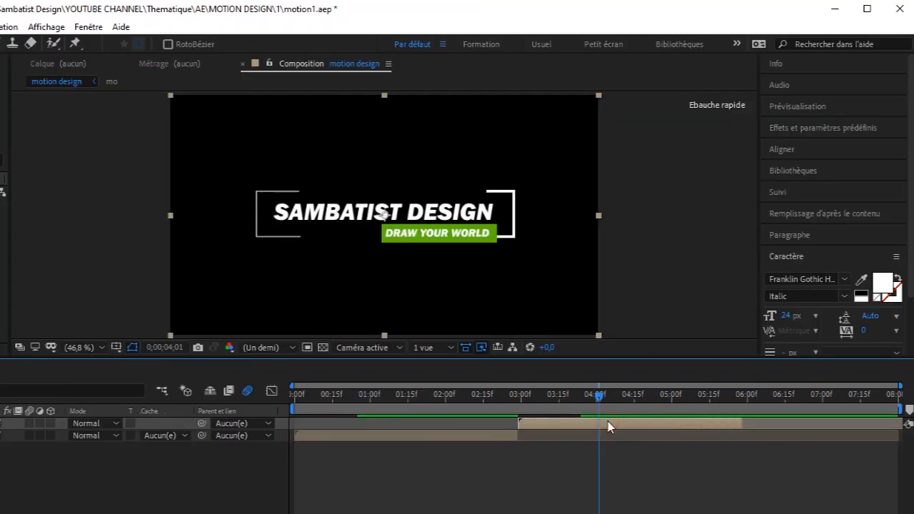
pyautogui.rightClick(825, 421)
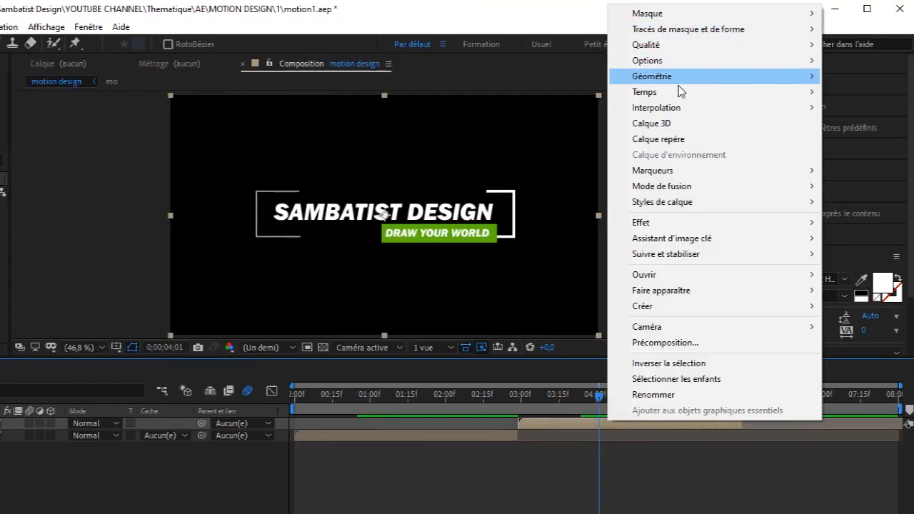
pyautogui.moveTo(680, 98)
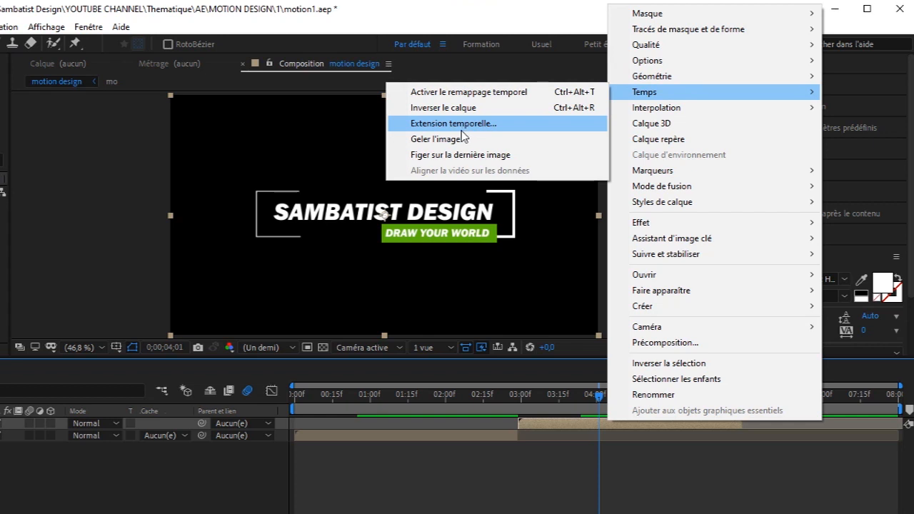
pyautogui.click(461, 93)
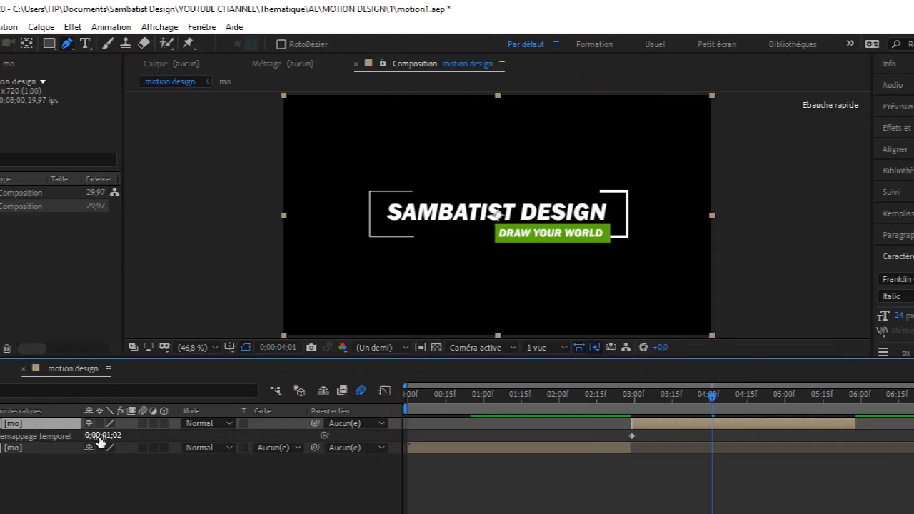
pyautogui.moveTo(599, 398); pyautogui.dragTo(675, 398)
pyautogui.moveTo(837, 410); pyautogui.dragTo(855, 407)
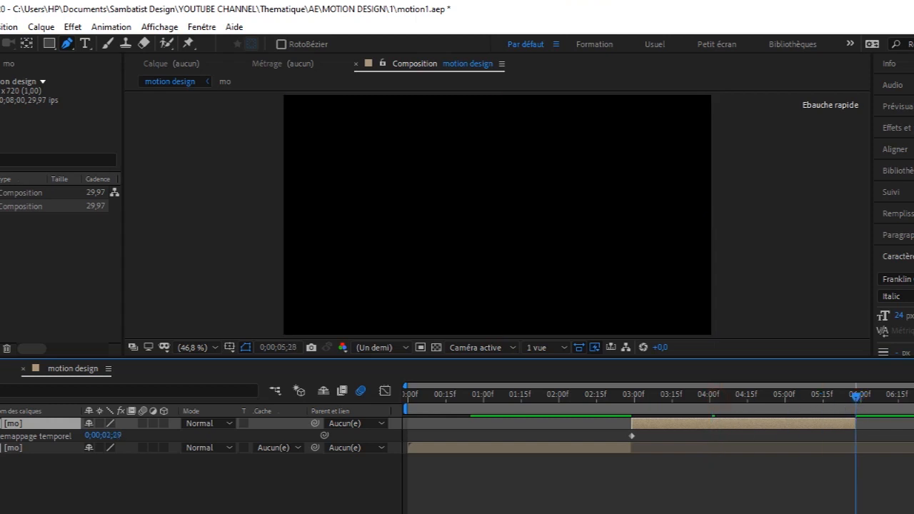
pyautogui.click(15, 436)
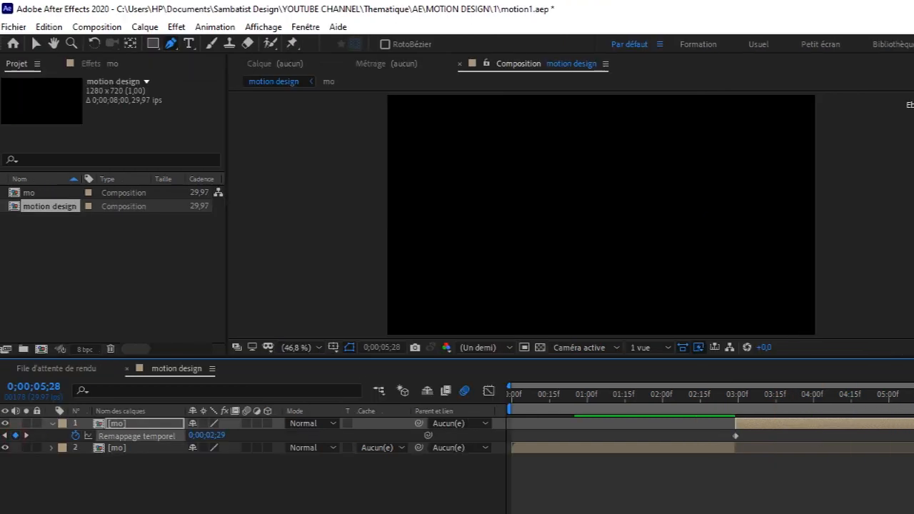
# Reverse the duplicate layer's two time-remap keyframes and preview the animation from the start of the composition.
pyautogui.moveTo(829, 422); pyautogui.dragTo(452, 433)
pyautogui.press('space')
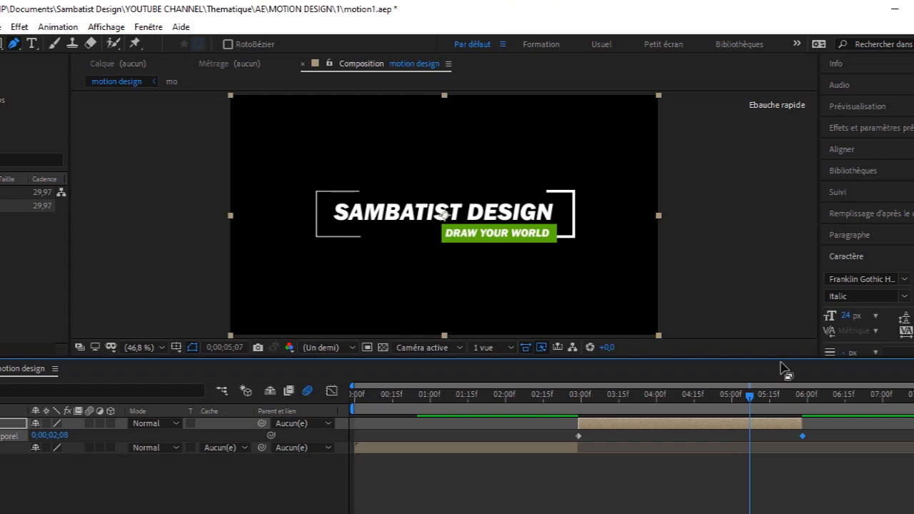
pyautogui.moveTo(835, 433); pyautogui.dragTo(569, 444)
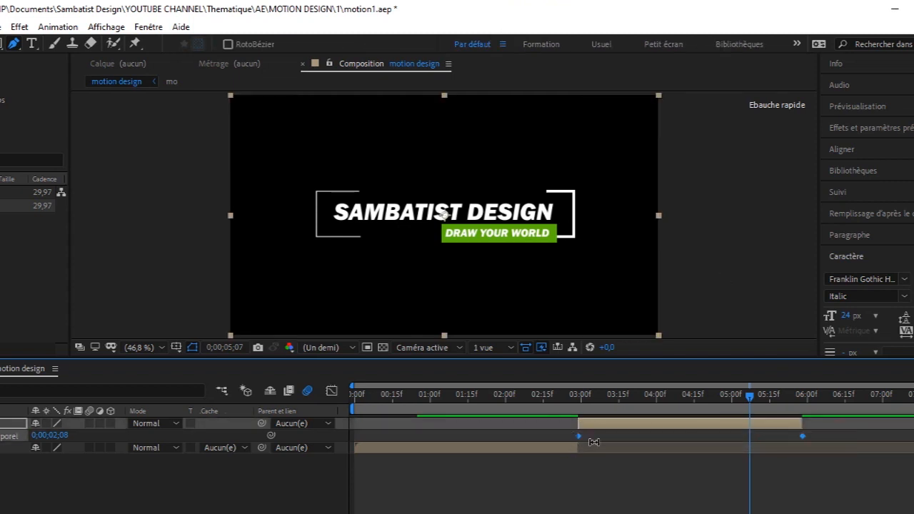
pyautogui.rightClick(802, 434)
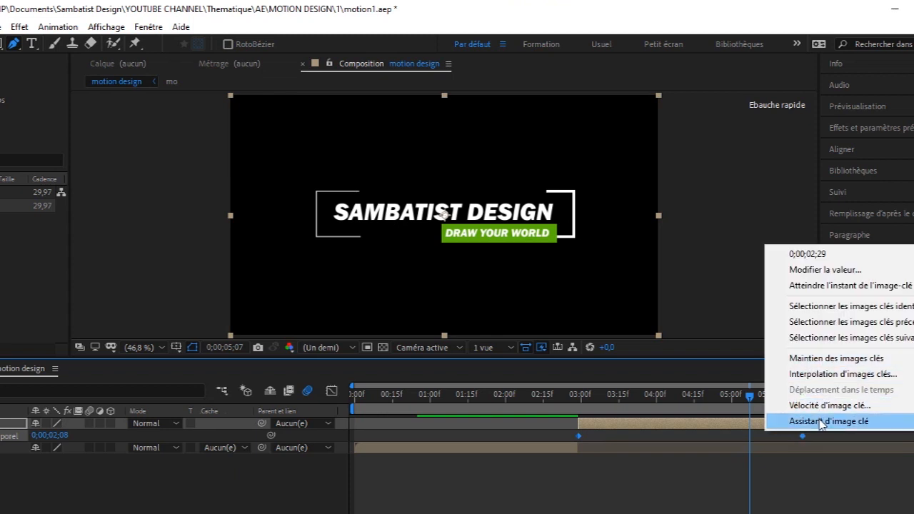
pyautogui.moveTo(821, 422)
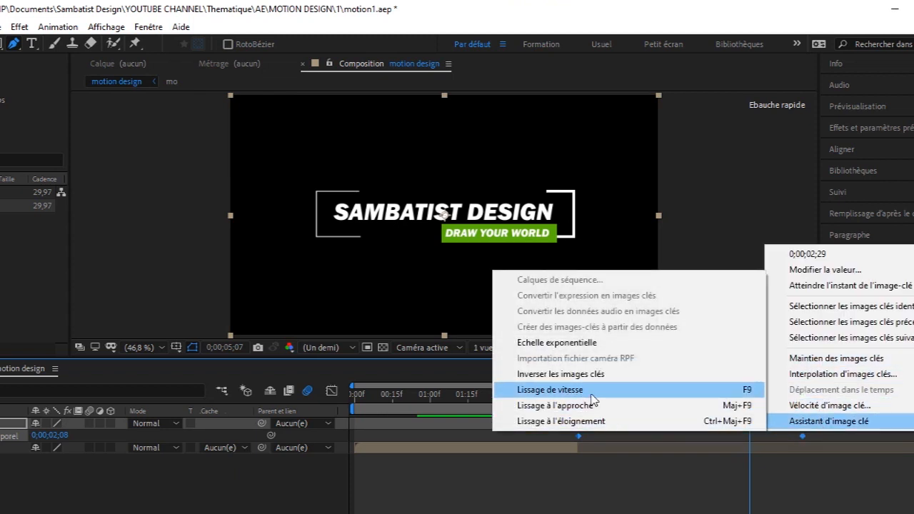
pyautogui.click(561, 374)
pyautogui.moveTo(750, 394); pyautogui.dragTo(729, 394)
pyautogui.press('space')
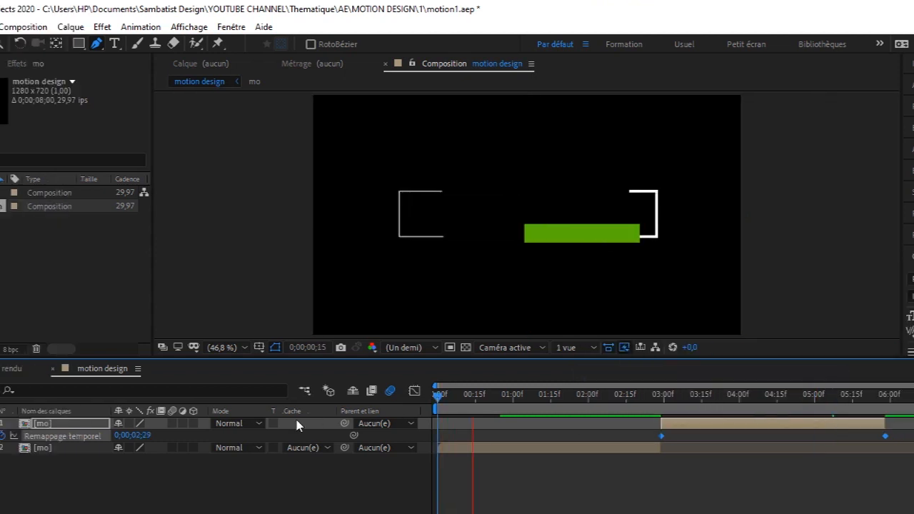